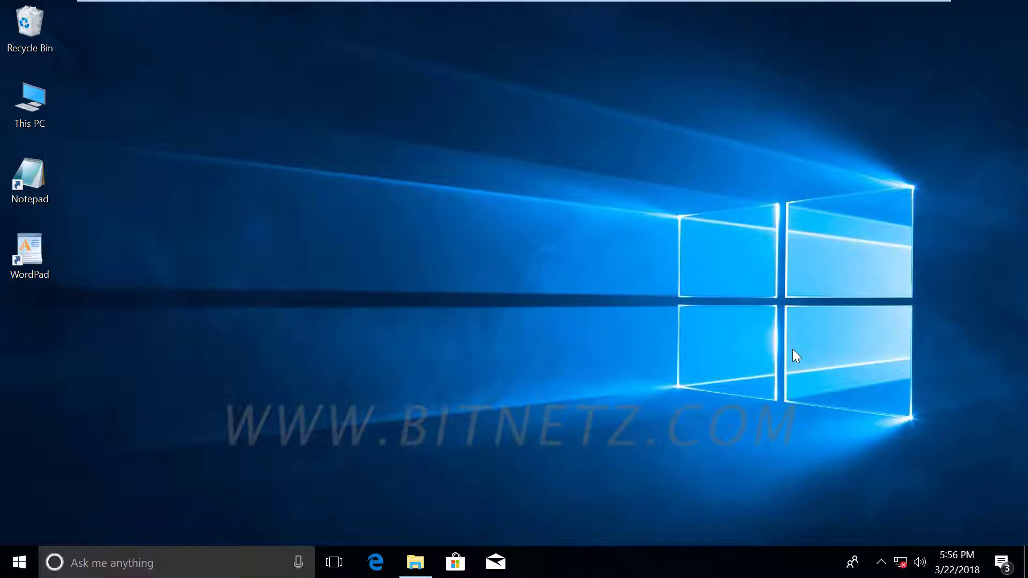
left_click_drag(423, 204, 432, 222)
left_click_drag(462, 215, 496, 216)
left_click_drag(429, 204, 424, 217)
left_click_drag(424, 248, 432, 269)
mouse_move(456, 246)
left_mouse_down()
mouse_move(450, 266)
mouse_move(440, 262)
mouse_move(496, 254)
mouse_move(530, 266)
mouse_move(535, 279)
mouse_move(603, 259)
left_mouse_up()
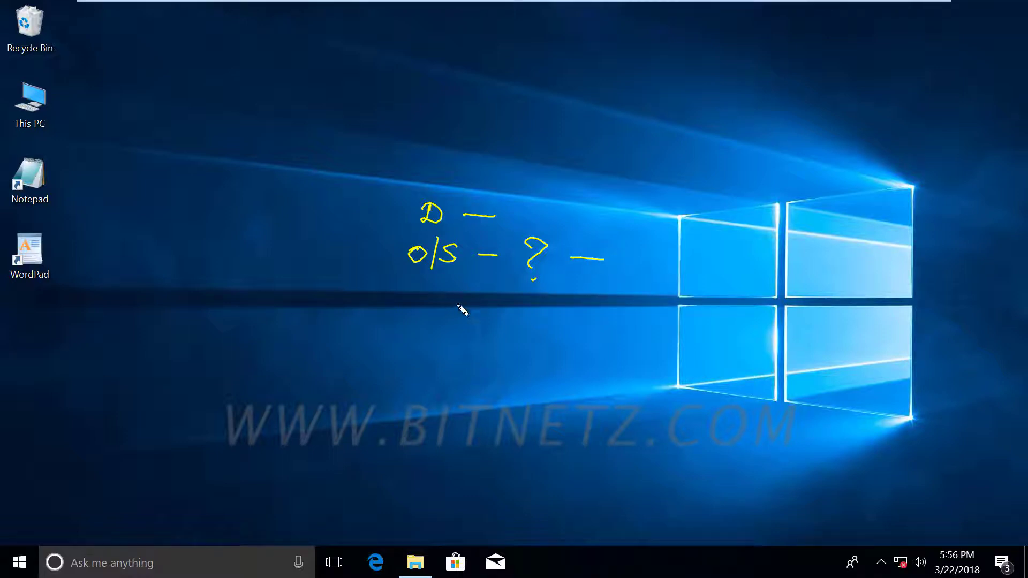
left_click_drag(471, 315, 527, 305)
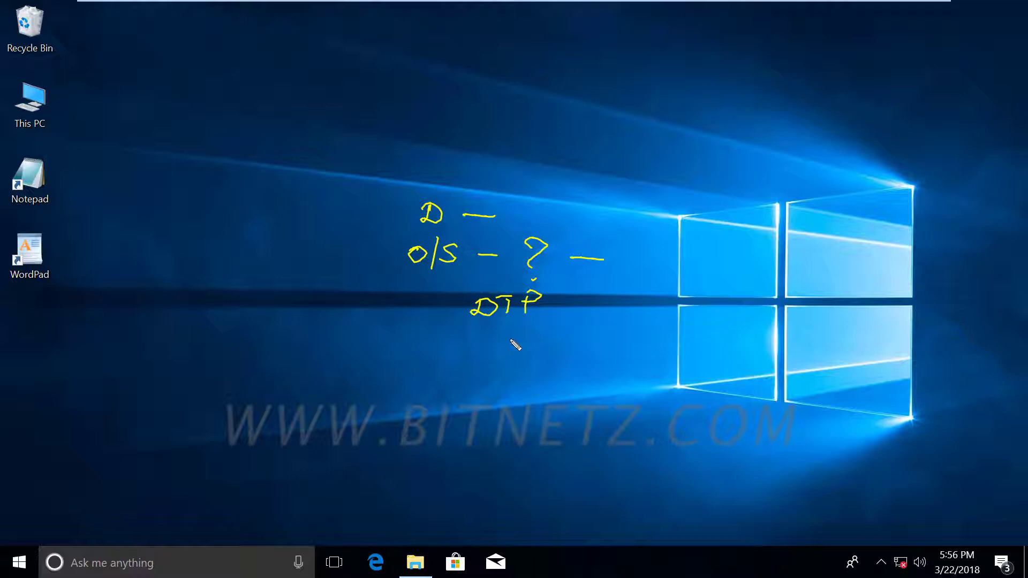
left_click_drag(488, 323, 532, 325)
key("Escape")
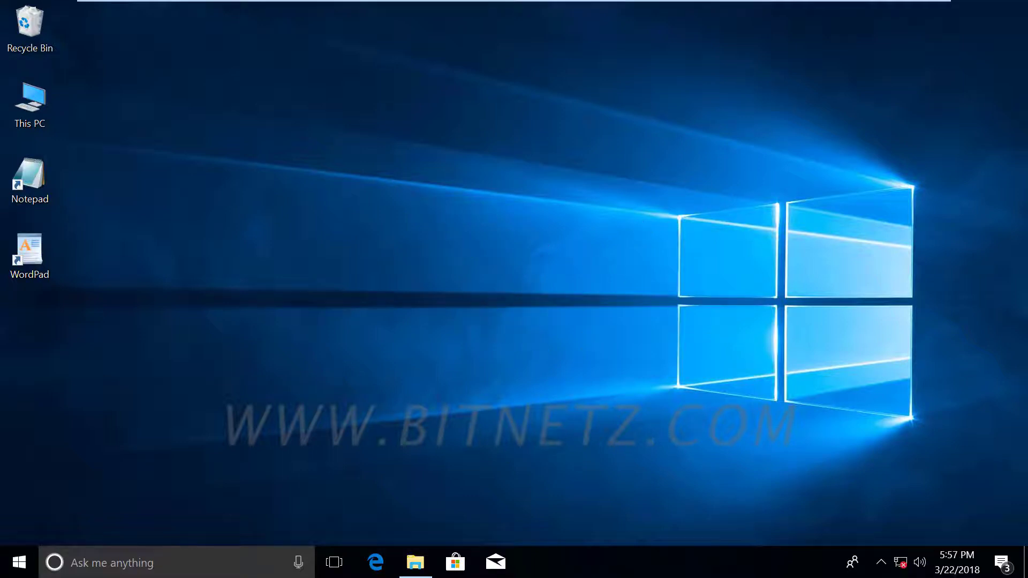
Browse in File Explorer to the signed-in user's profile folder under Users on Local Disk (C:), and close the window after viewing it.
left_click(417, 563)
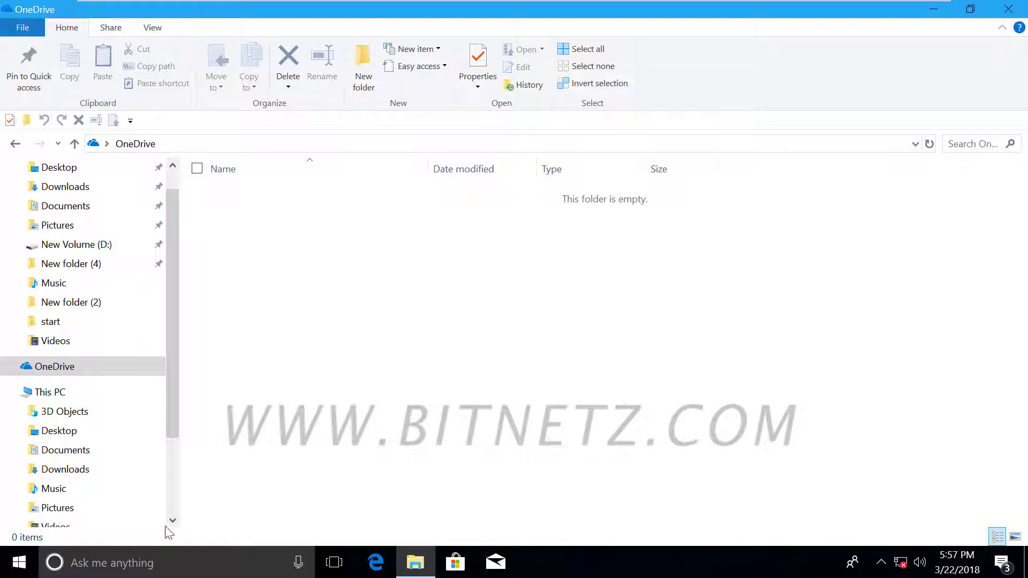
left_click(62, 394)
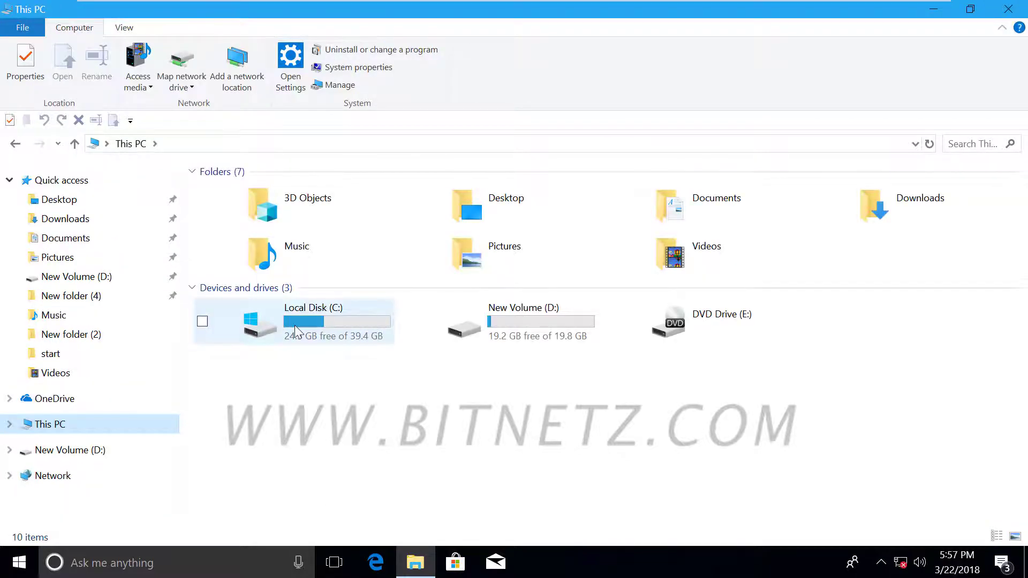
double_click(295, 328)
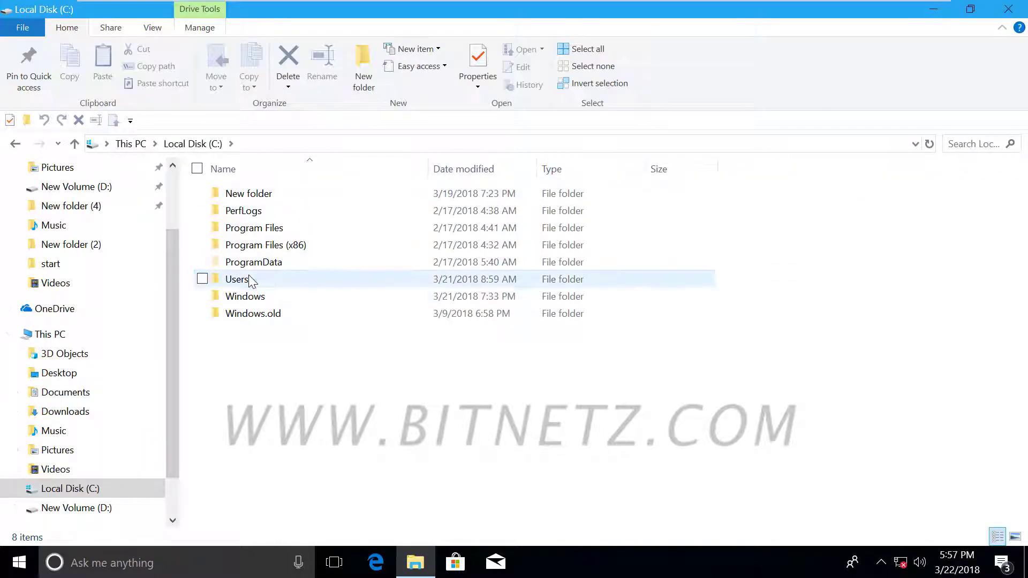
double_click(237, 279)
left_click(255, 211)
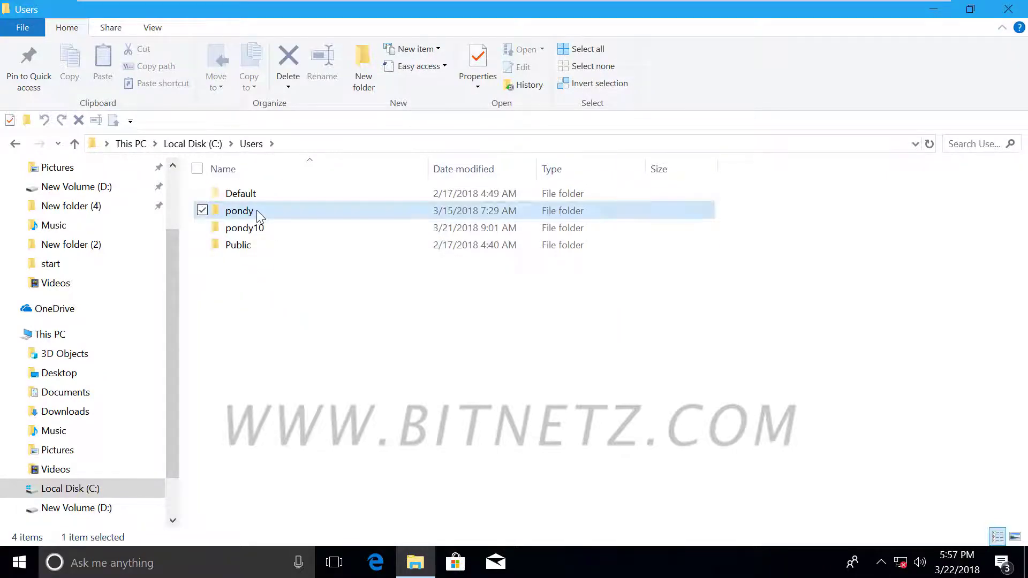
double_click(256, 210)
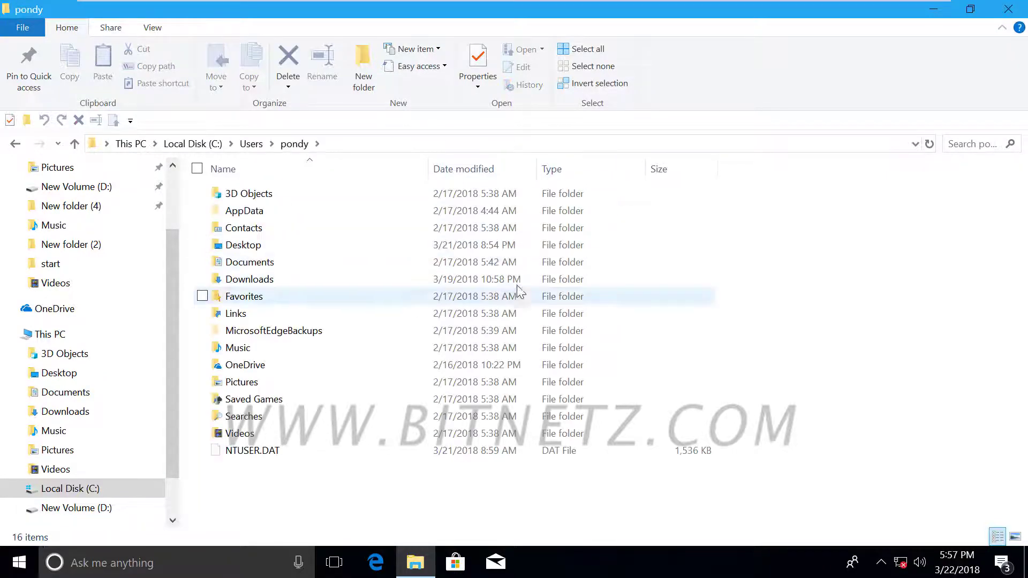
left_click(1009, 10)
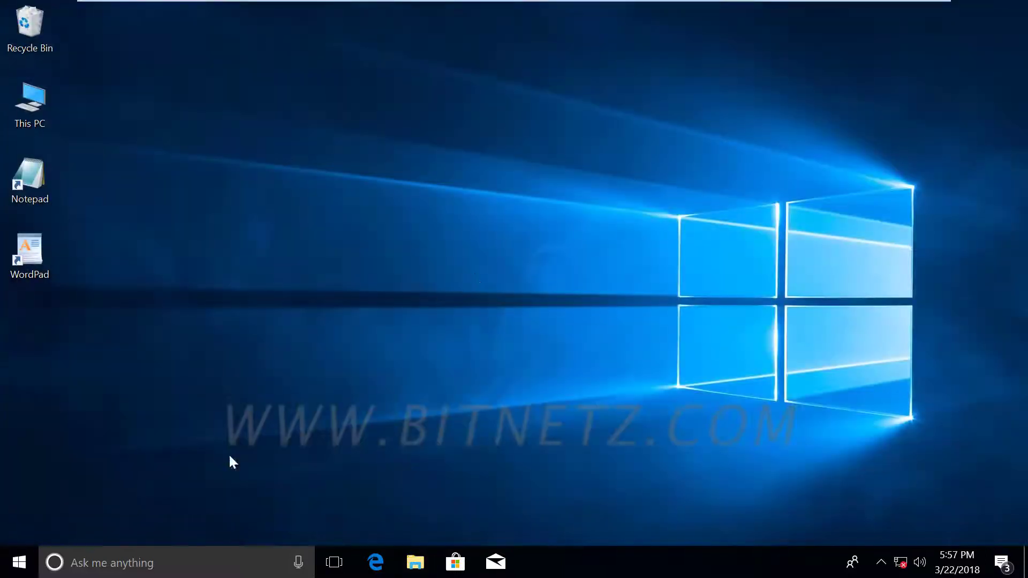
Open %systemdrive%\users through the Run dialog and go into the signed-in user's profile folder.
key("super+r")
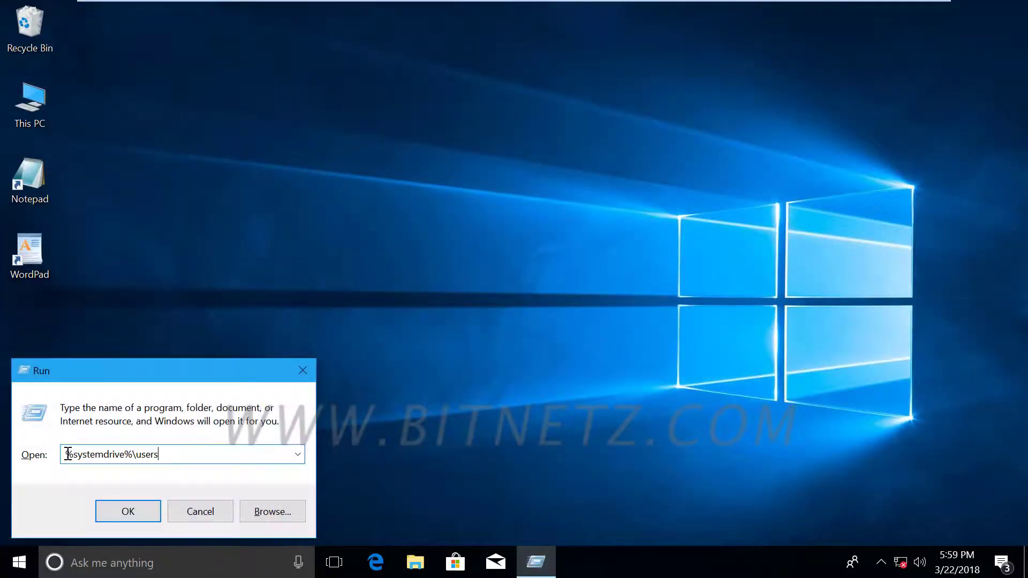
left_click_drag(65, 455, 128, 461)
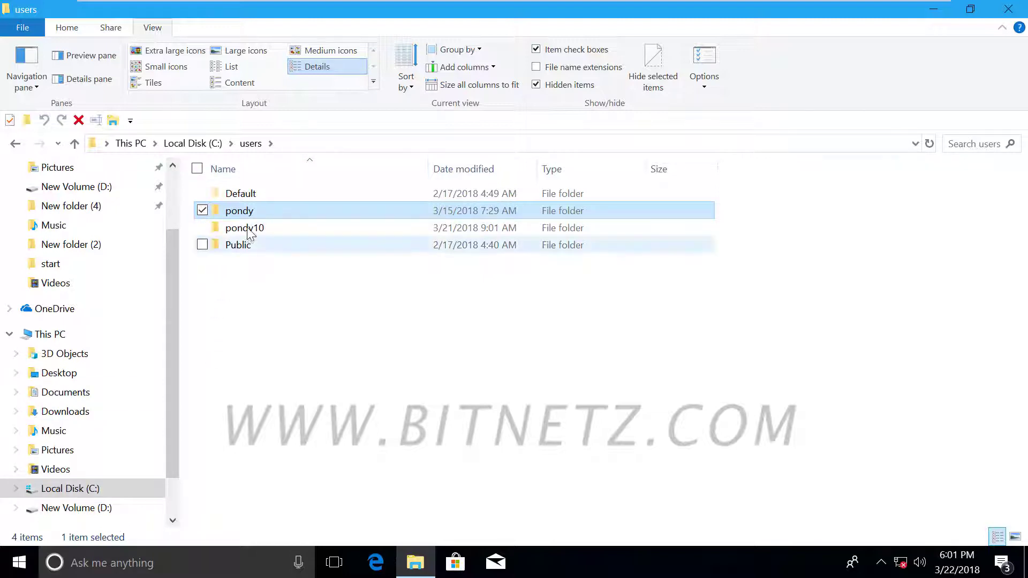
double_click(248, 211)
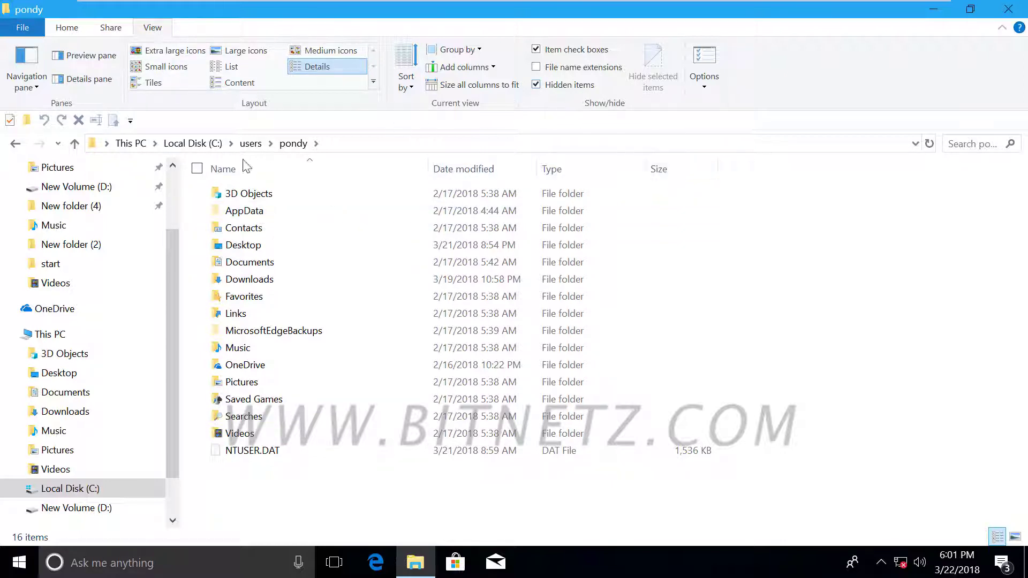
Navigate to AppData\Roaming\Microsoft\Windows\Start Menu\Programs\Startup in the profile folder and display the full folder path.
left_click(243, 212)
double_click(243, 212)
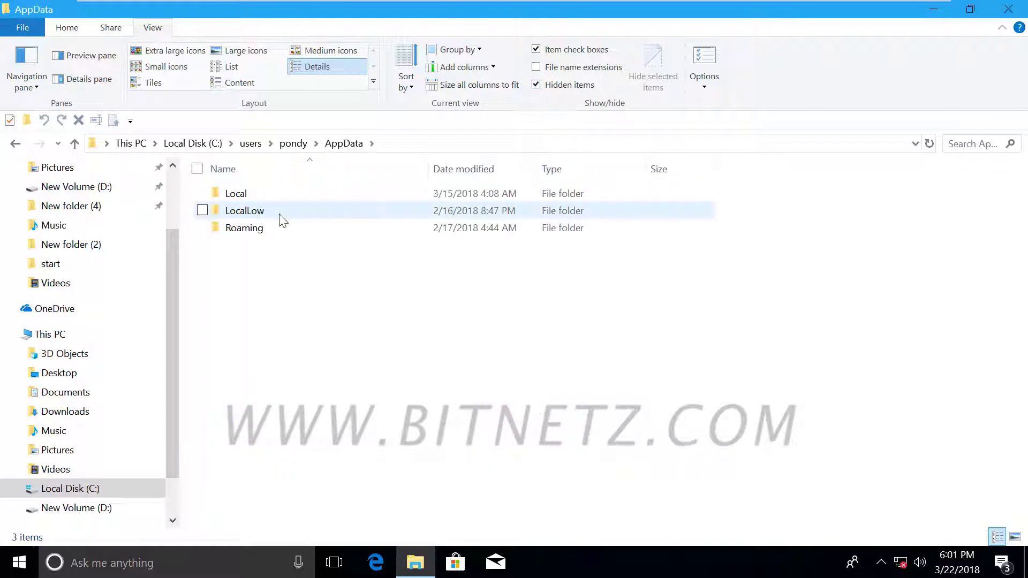
left_click(248, 231)
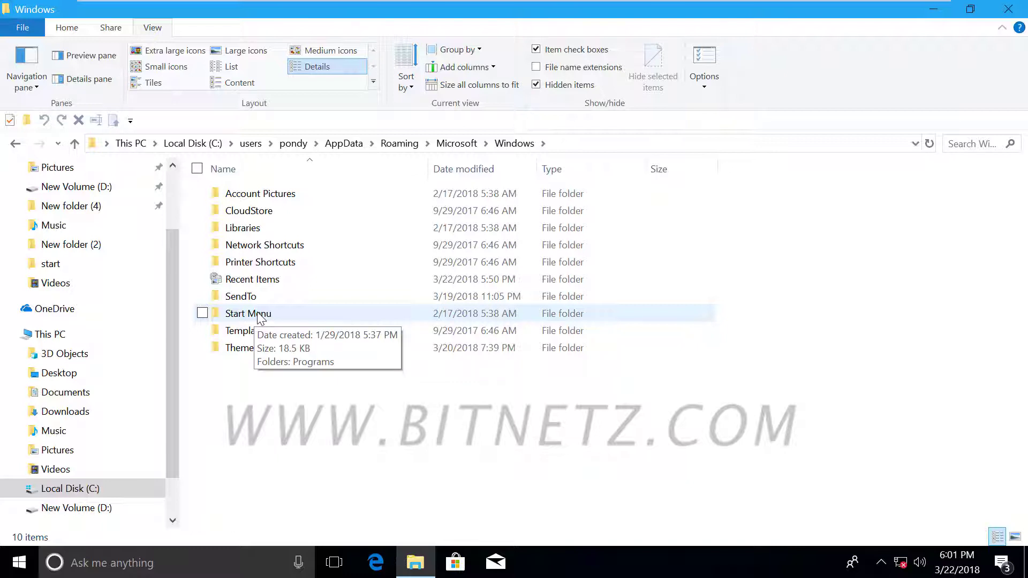
double_click(261, 316)
left_click(262, 198)
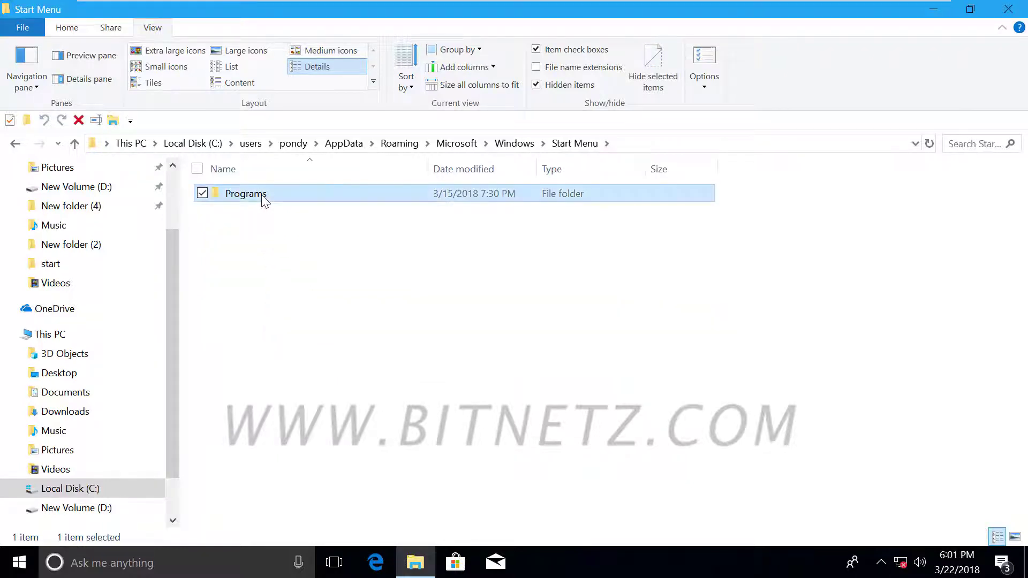
double_click(264, 200)
double_click(246, 212)
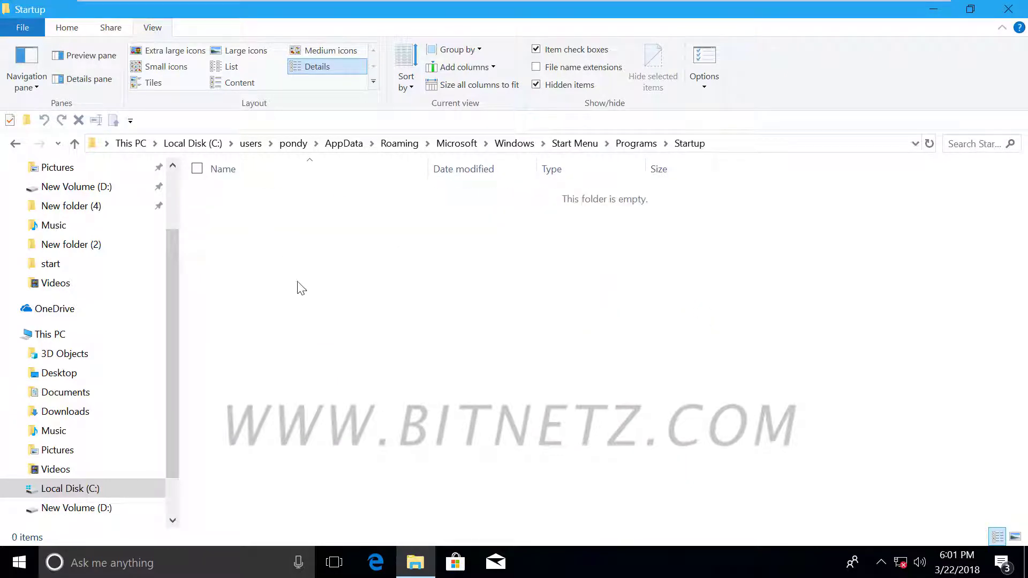
left_click(735, 145)
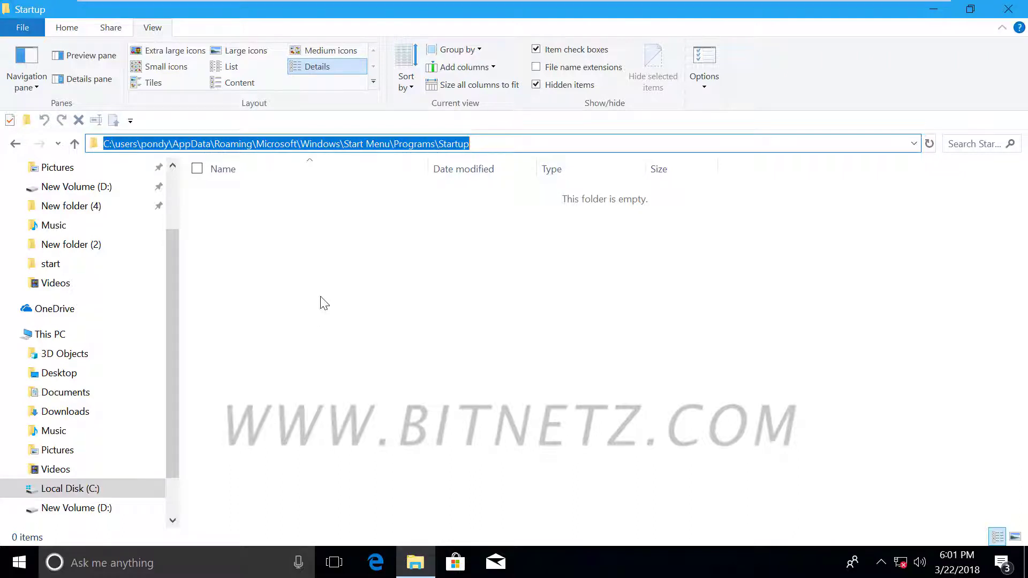
Copy the WordPad shortcut from the desktop into the Startup folder and close the folder window.
double_click(461, 6)
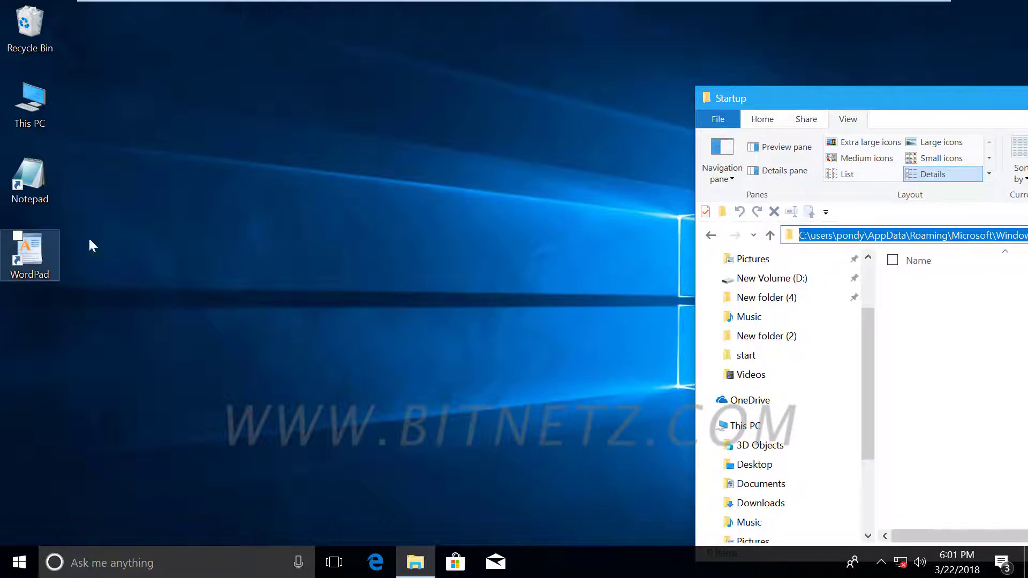
left_click_drag(917, 98, 647, 41)
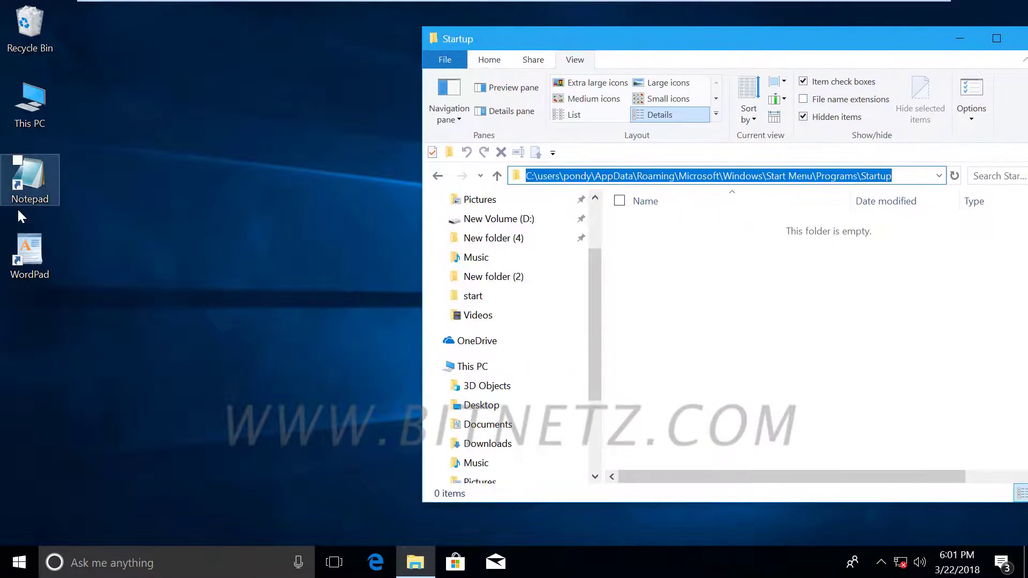
left_click_drag(40, 243, 740, 287)
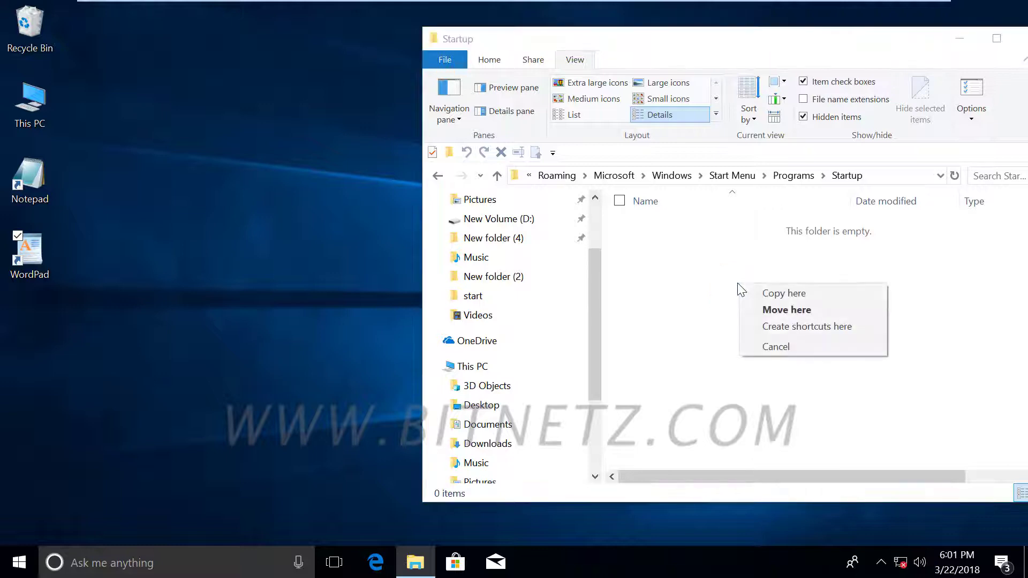
left_click(772, 293)
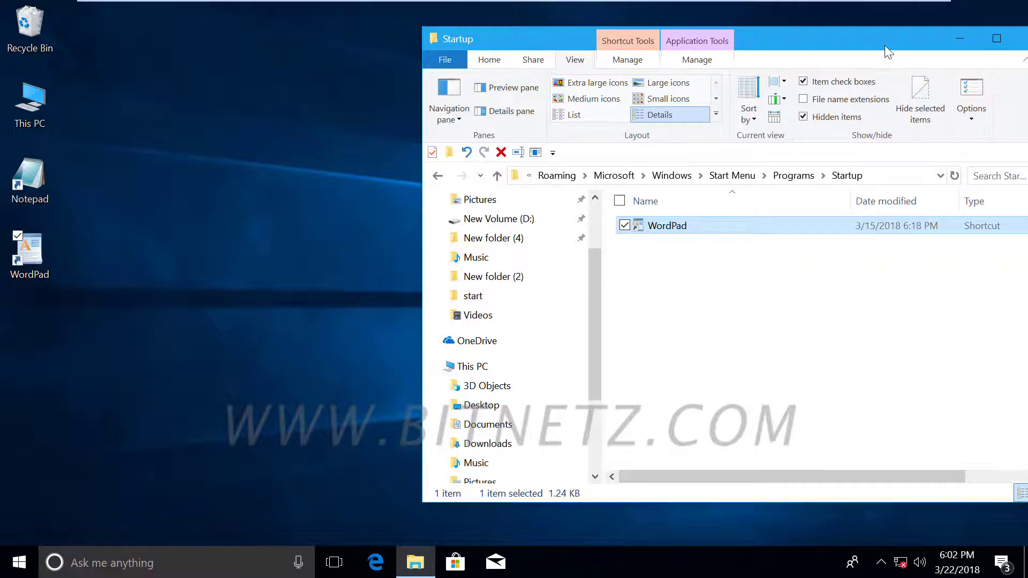
left_click_drag(890, 46, 705, 48)
left_click(858, 44)
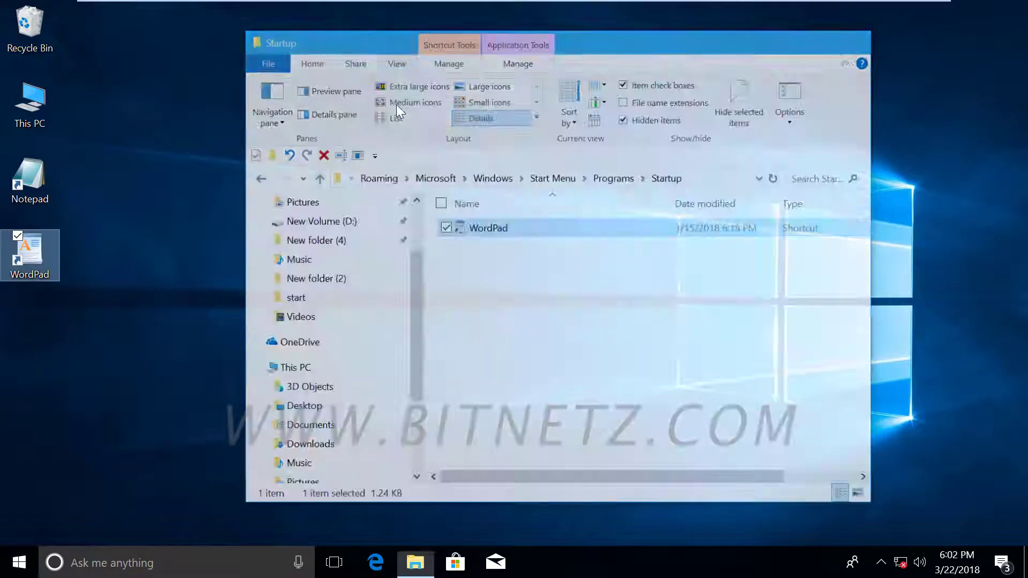
Sign out of the current Windows account.
left_click(7, 566)
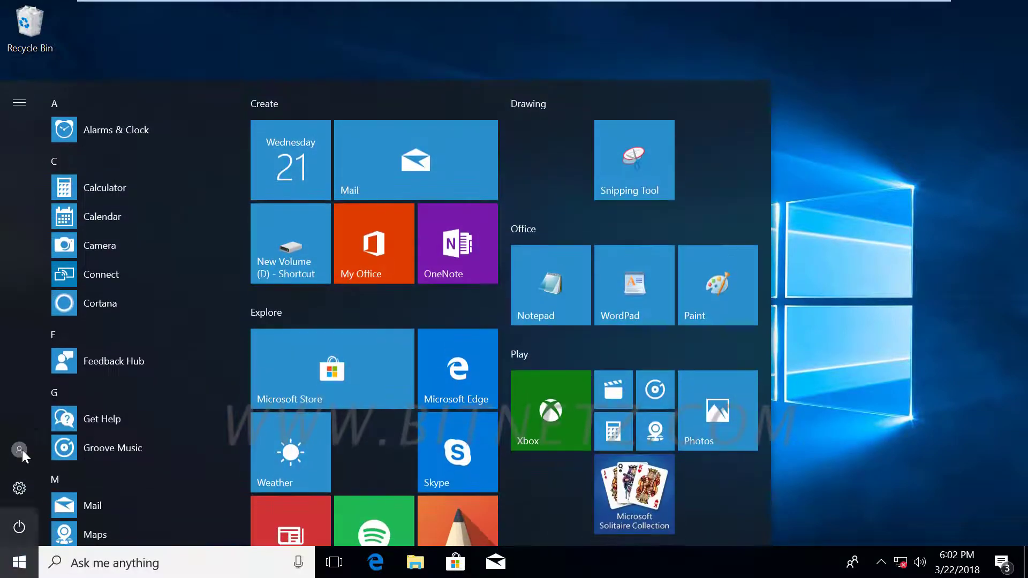
left_click(20, 449)
left_click(25, 371)
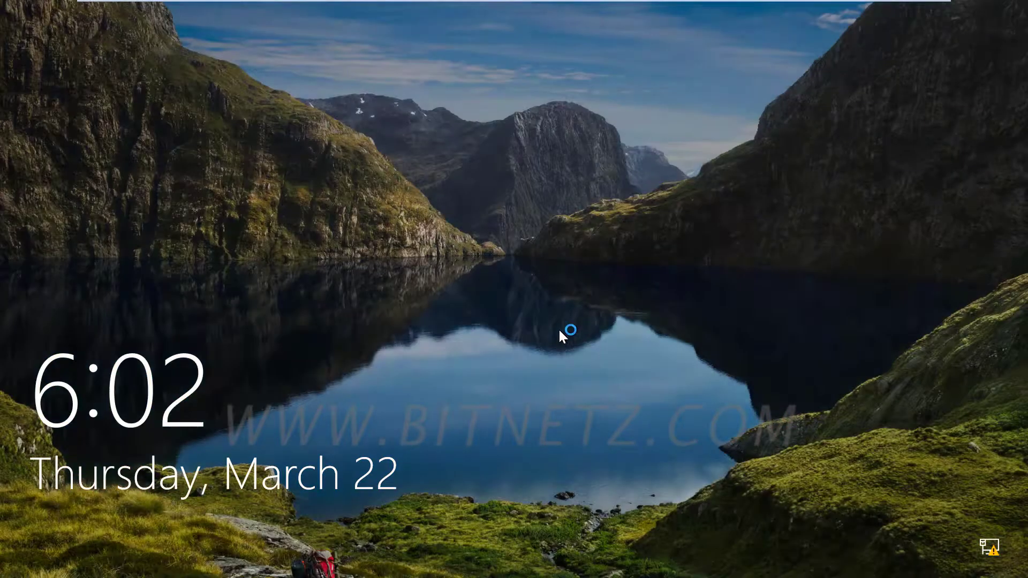
Sign back in to the same account with its account password and close the WordPad window that starts.
left_click(558, 329)
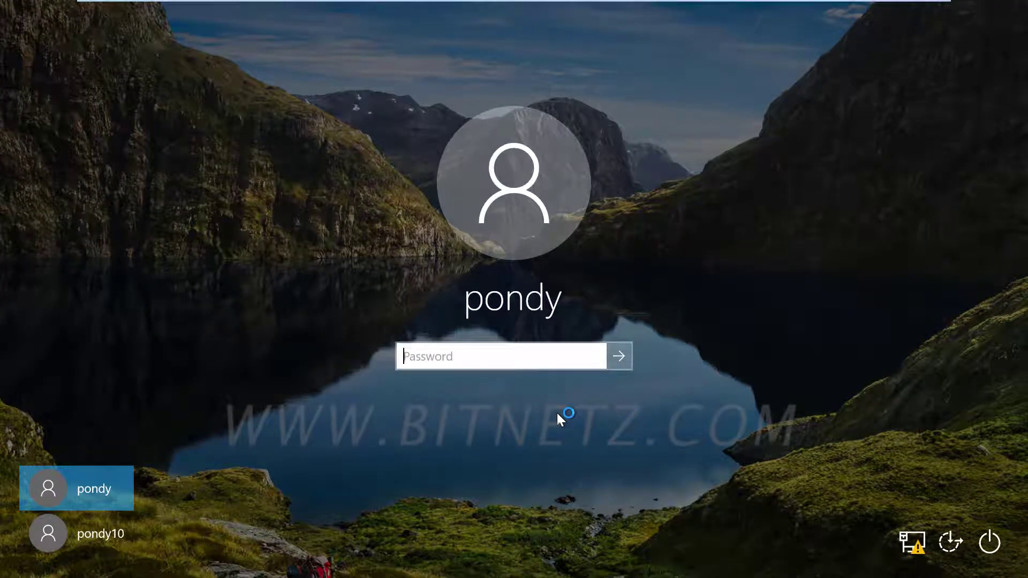
type("******")
key("Return")
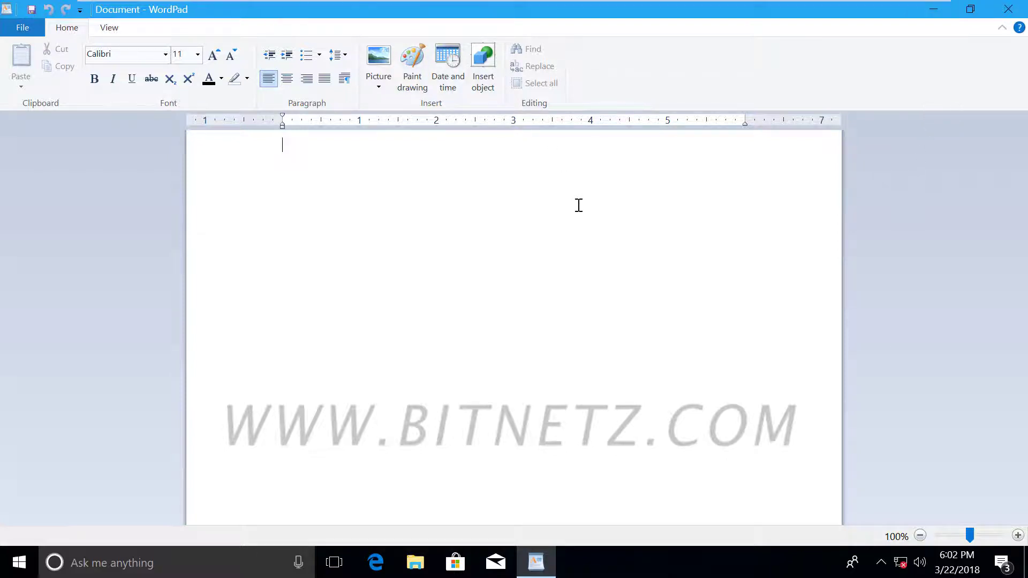
left_click(1008, 9)
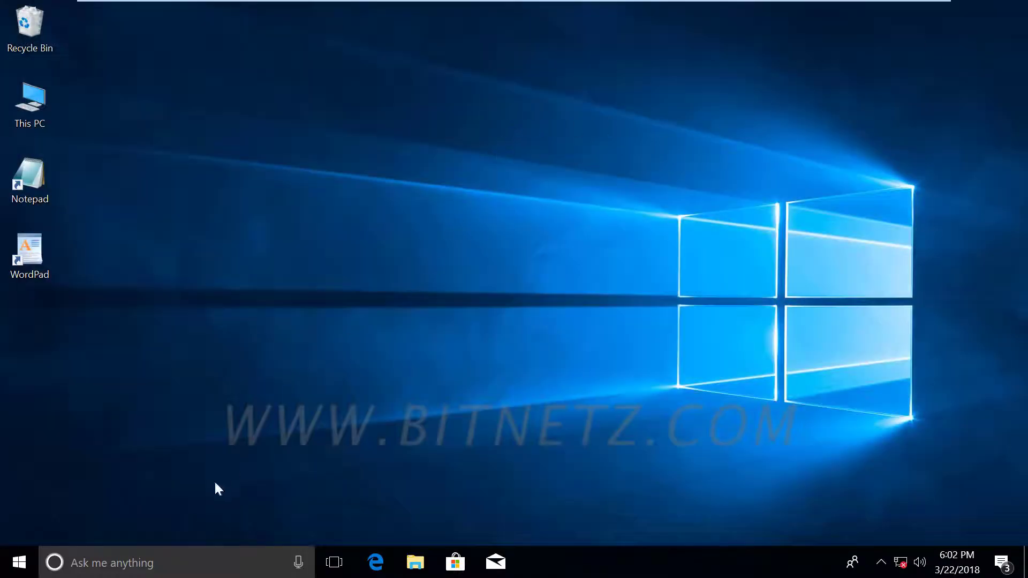
Open the Startup folder by running shell:startup from the Run dialog history and display its full path.
key("super+r")
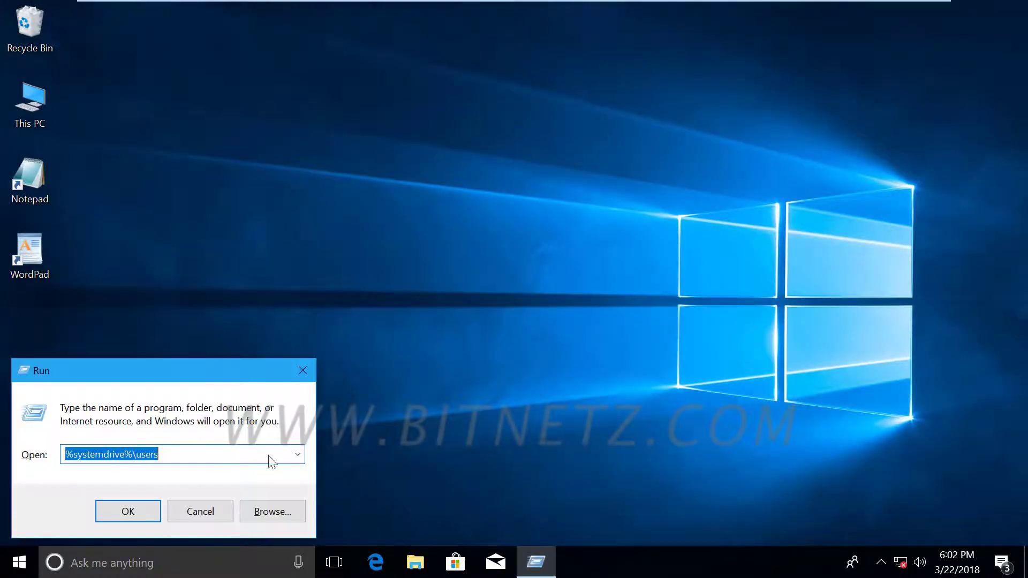
left_click(298, 454)
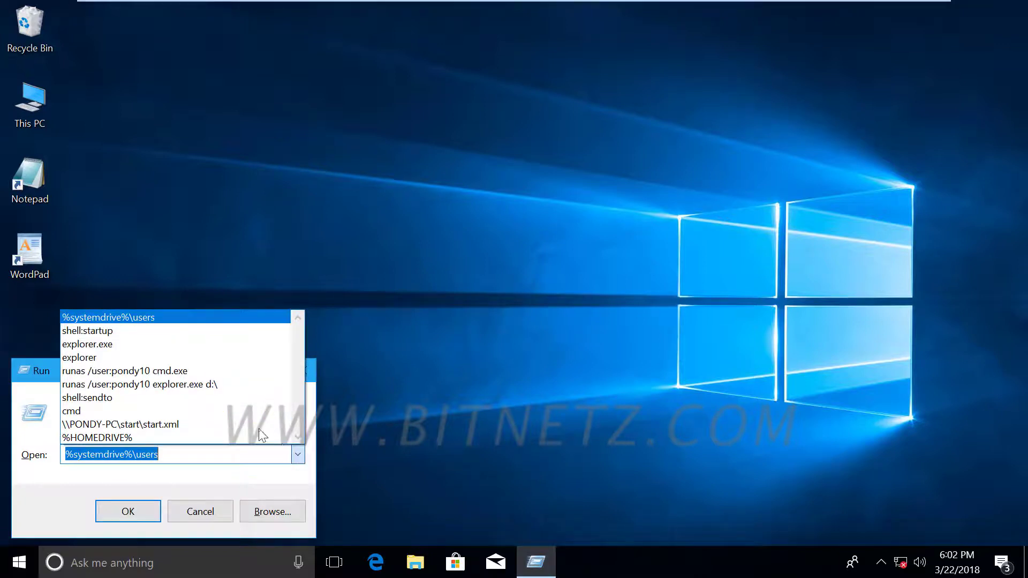
left_click(122, 332)
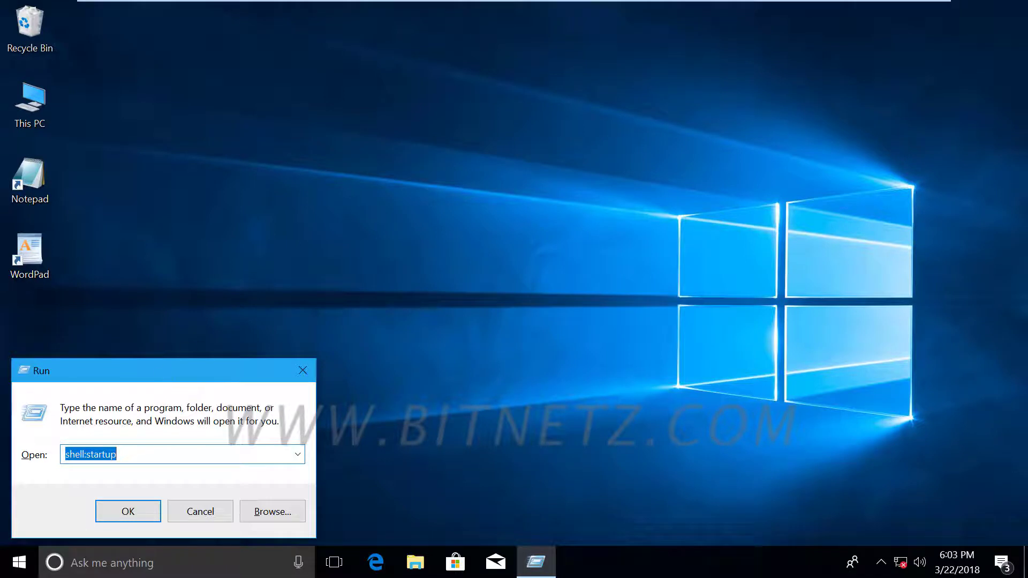
left_click_drag(161, 372, 389, 160)
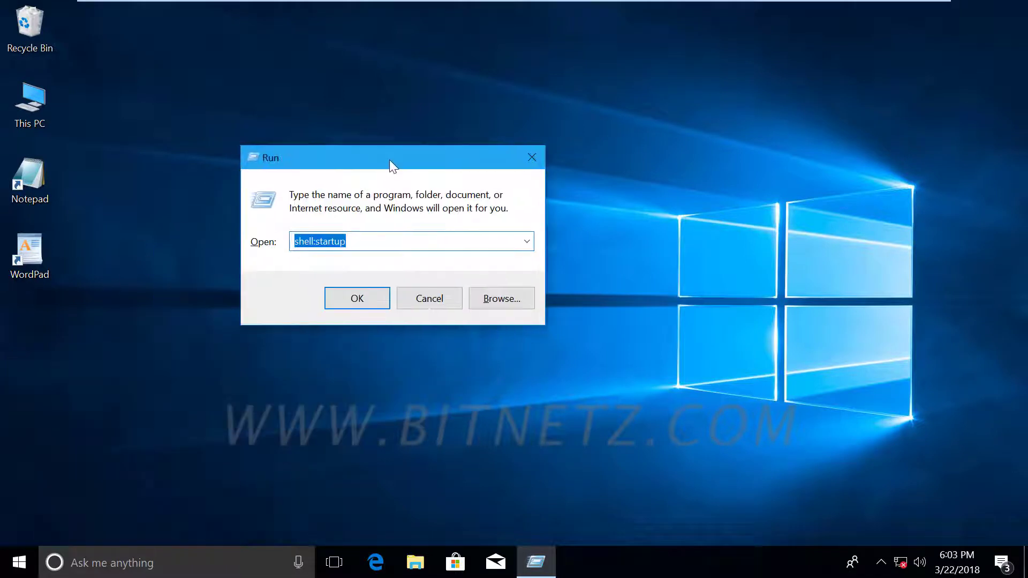
left_click(347, 303)
left_click(593, 150)
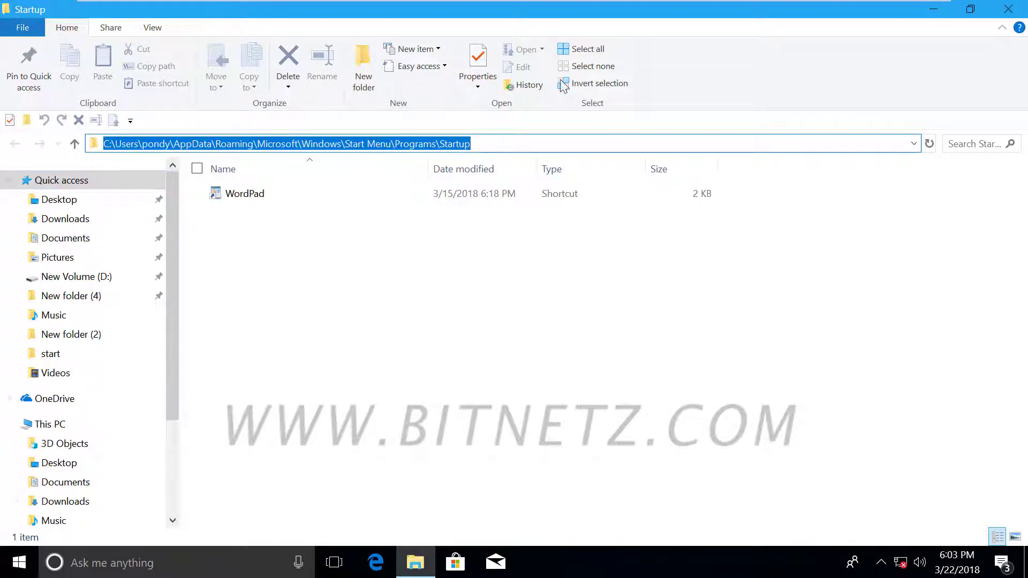
Delete the WordPad shortcut from the user's Startup folder, dismiss the virus protection notification and show the desktop.
left_click_drag(514, 15, 1026, 53)
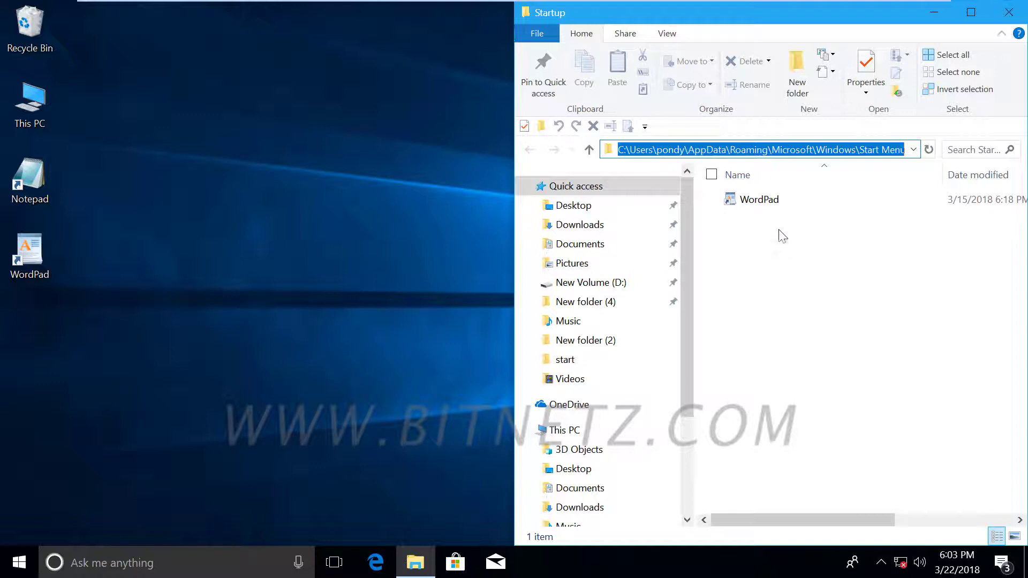
left_click(972, 11)
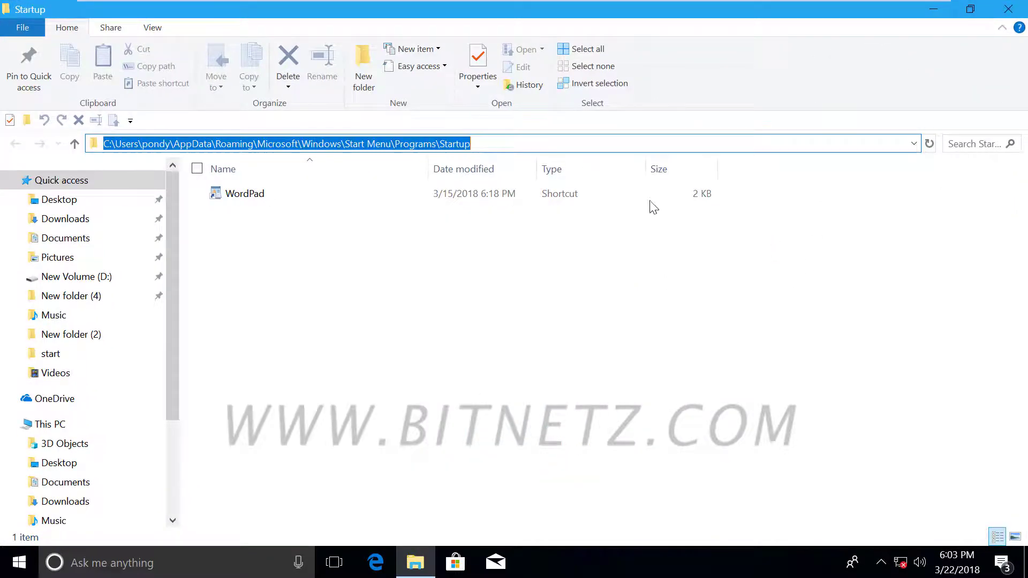
right_click(261, 197)
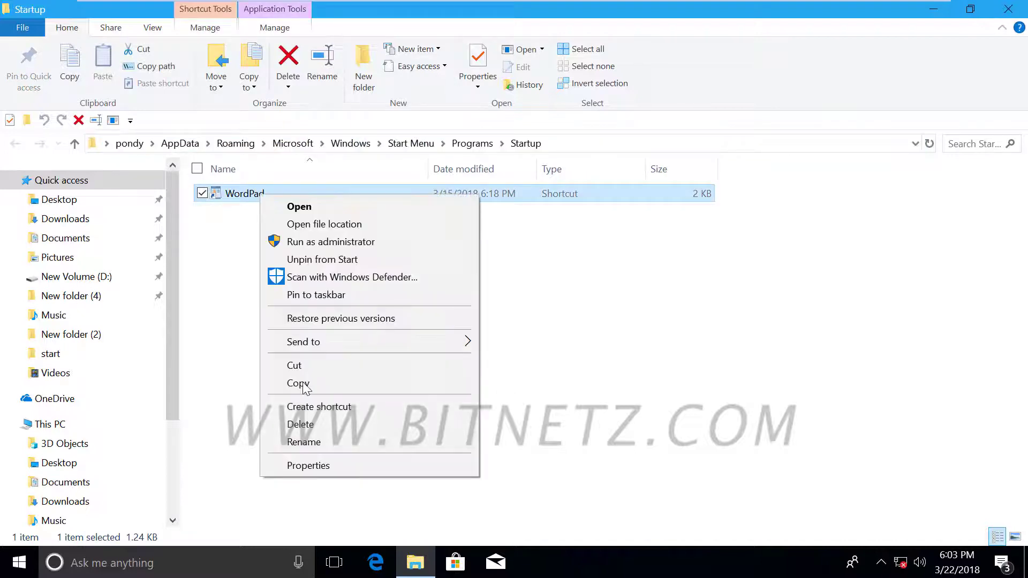
left_click(303, 425)
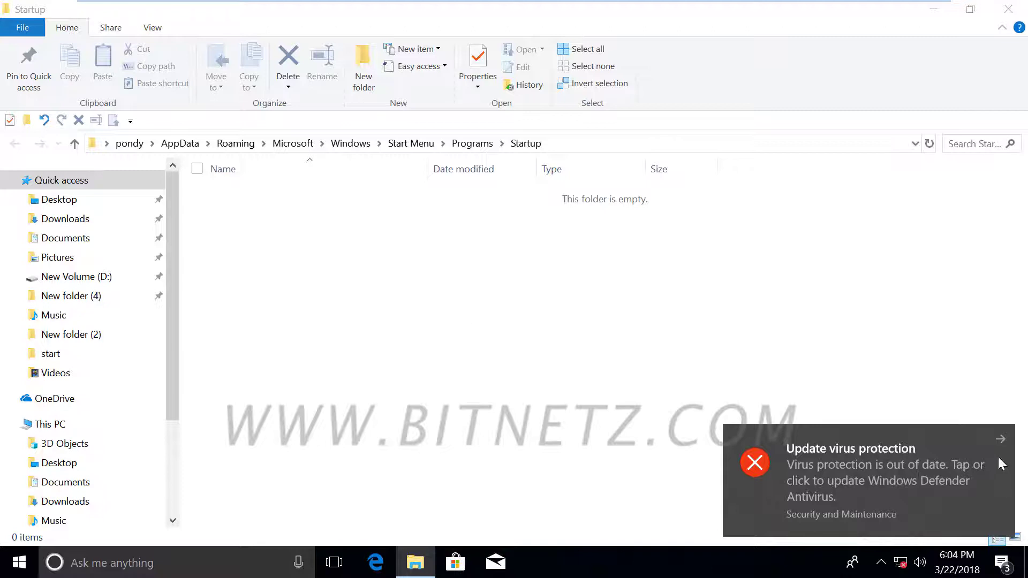
left_click(1000, 438)
left_click(483, 353)
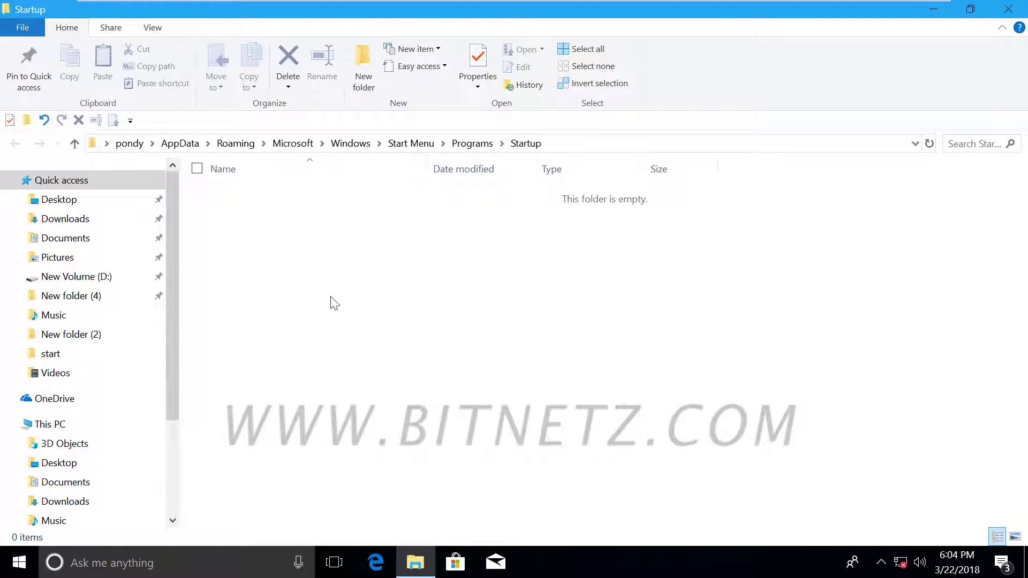
key("super+d")
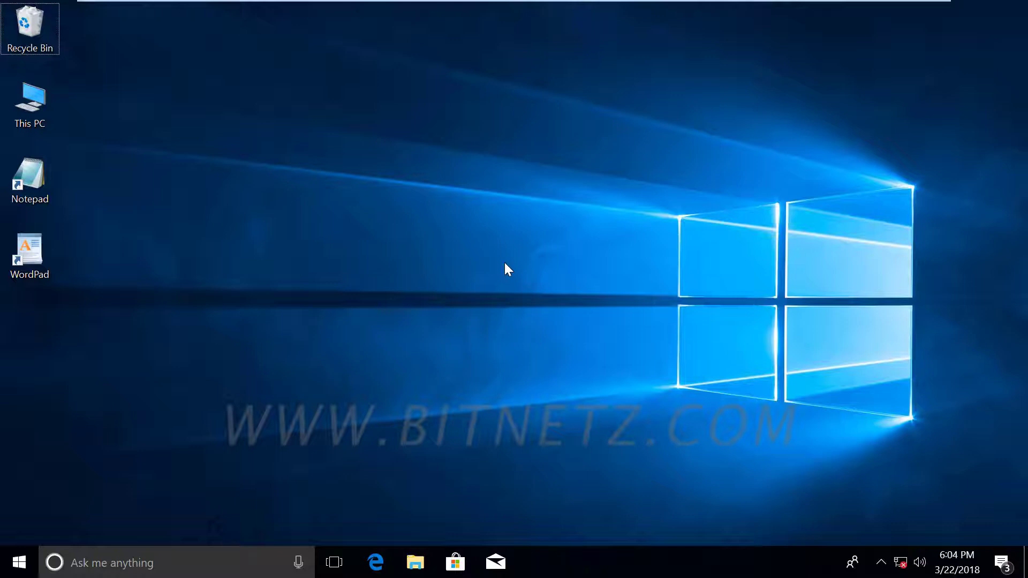
mouse_move(444, 211)
left_mouse_down()
mouse_move(442, 246)
mouse_move(452, 248)
mouse_move(455, 231)
left_mouse_up()
left_click_drag(428, 235, 441, 230)
mouse_move(448, 173)
left_mouse_down()
mouse_move(452, 146)
mouse_move(447, 161)
left_mouse_up()
left_click_drag(564, 204, 579, 247)
mouse_move(559, 250)
left_mouse_down()
mouse_move(590, 250)
mouse_move(555, 236)
left_mouse_up()
left_click_drag(583, 228, 595, 232)
mouse_move(569, 174)
left_mouse_down()
mouse_move(572, 150)
mouse_move(569, 163)
left_mouse_up()
left_click_drag(591, 173, 607, 163)
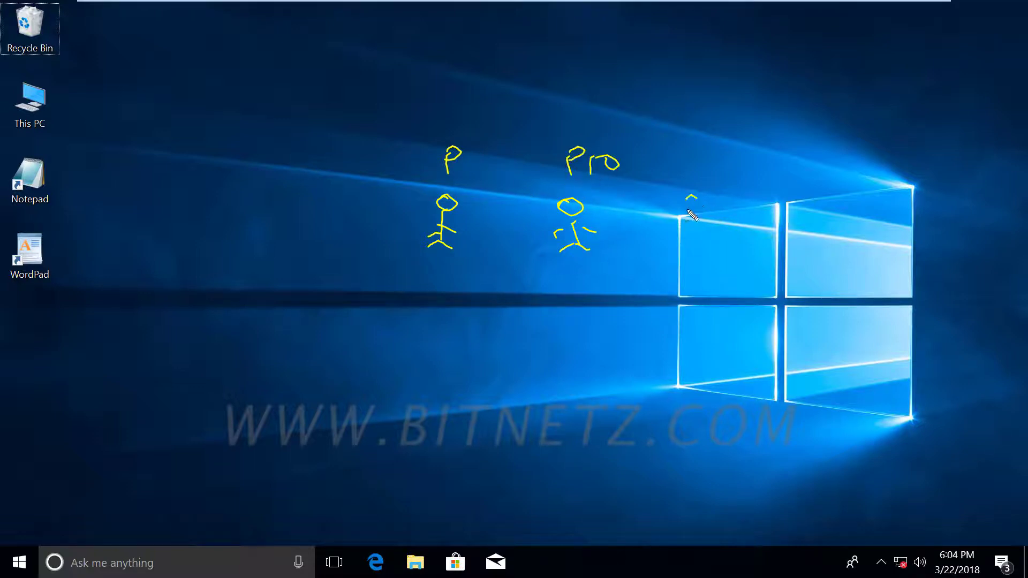
left_click_drag(696, 199, 693, 198)
left_click_drag(694, 211, 696, 244)
mouse_move(680, 248)
left_mouse_down()
mouse_move(716, 252)
mouse_move(718, 224)
left_mouse_up()
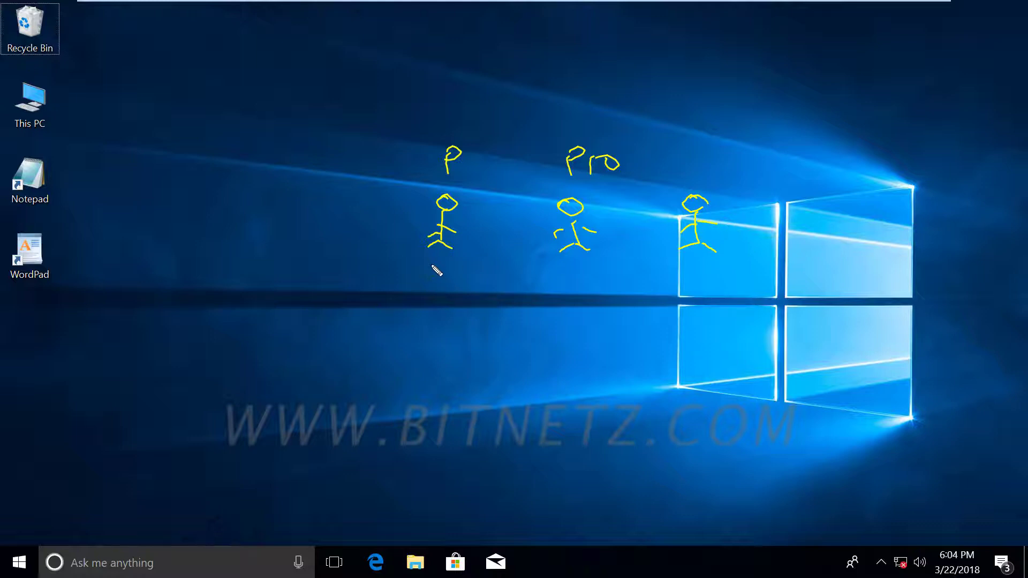
left_click_drag(426, 267, 746, 277)
mouse_move(523, 344)
left_mouse_down()
mouse_move(539, 342)
mouse_move(537, 331)
left_mouse_up()
mouse_move(550, 343)
left_mouse_down()
mouse_move(556, 321)
mouse_move(552, 335)
left_mouse_up()
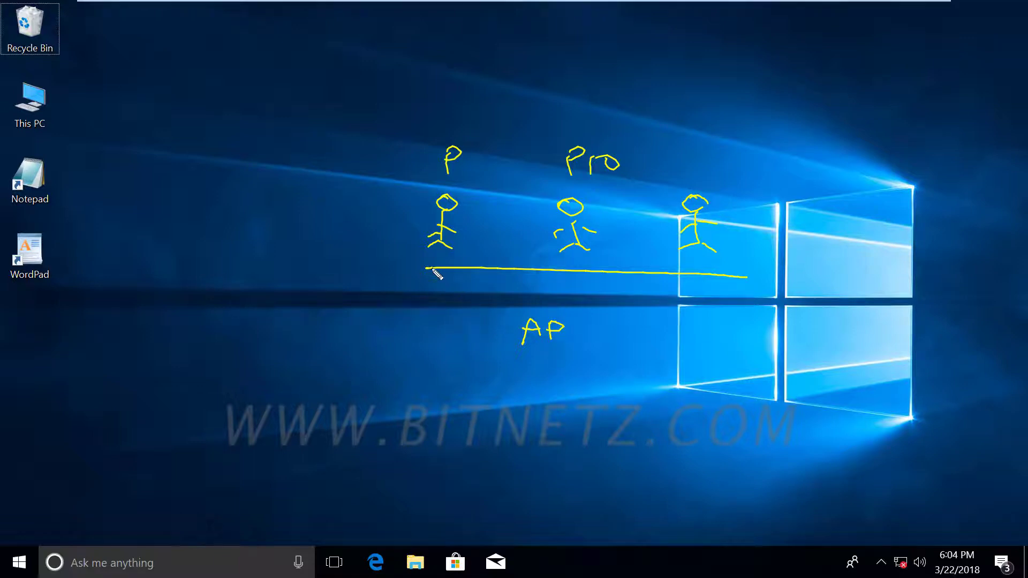
mouse_move(431, 264)
left_mouse_down()
mouse_move(417, 247)
mouse_move(475, 104)
left_mouse_up()
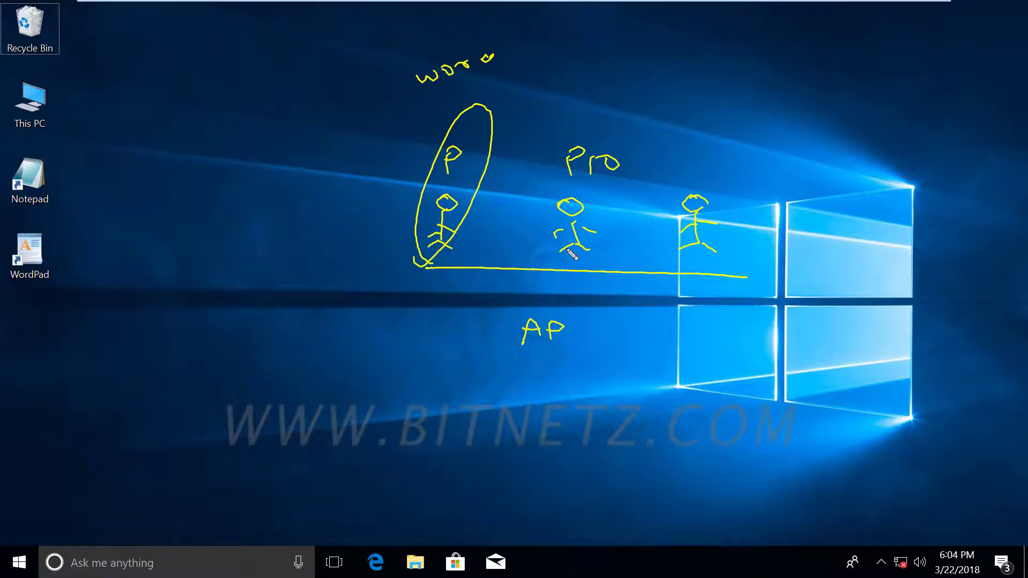
mouse_move(568, 320)
left_mouse_down()
mouse_move(567, 332)
mouse_move(581, 317)
mouse_move(558, 340)
mouse_move(590, 355)
left_mouse_up()
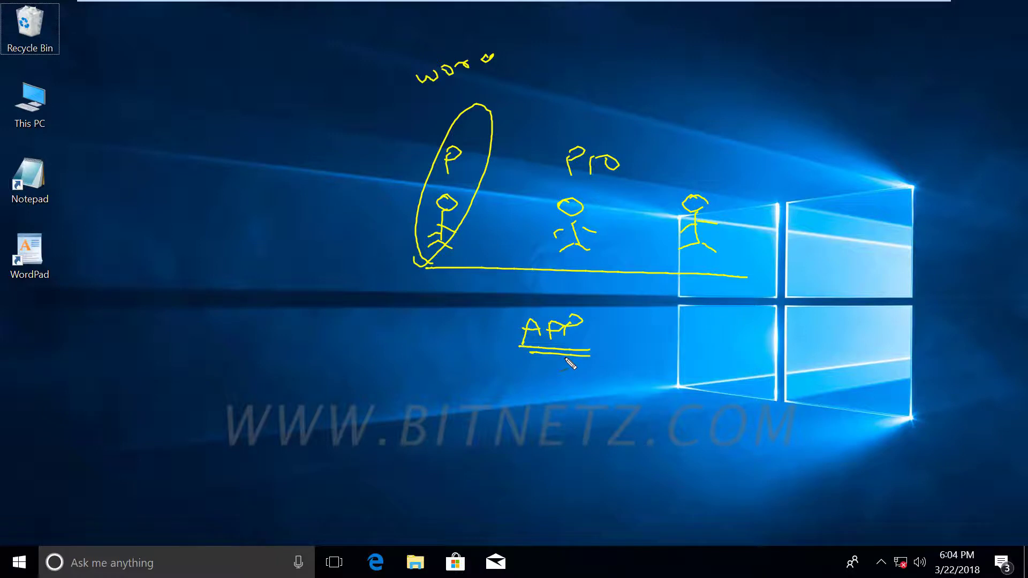
Open the all-users Startup folder by running shell:common startup from the Run dialog and display its full path.
key("super+r")
left_click(297, 486)
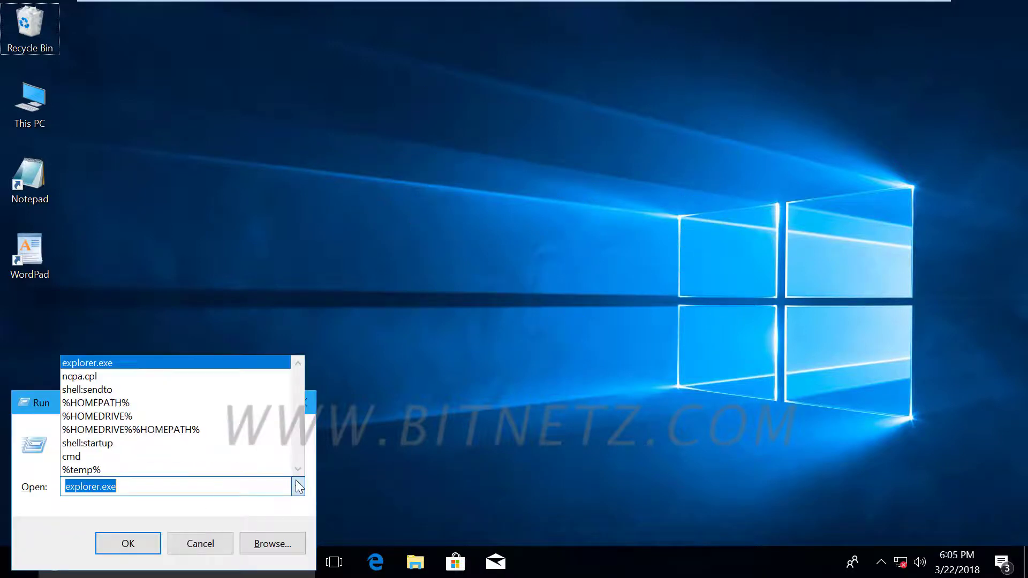
type("shell:common")
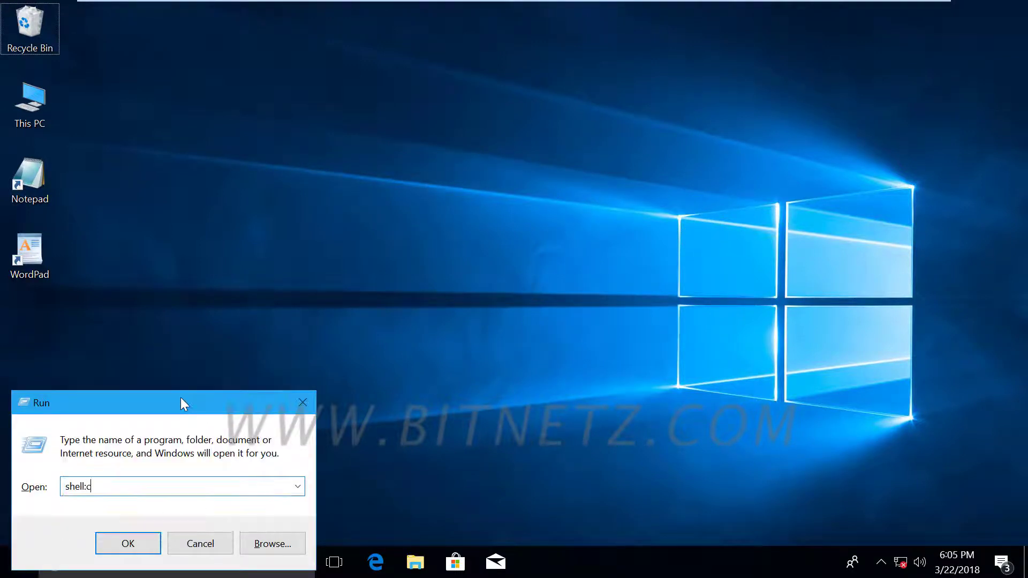
type(" startup")
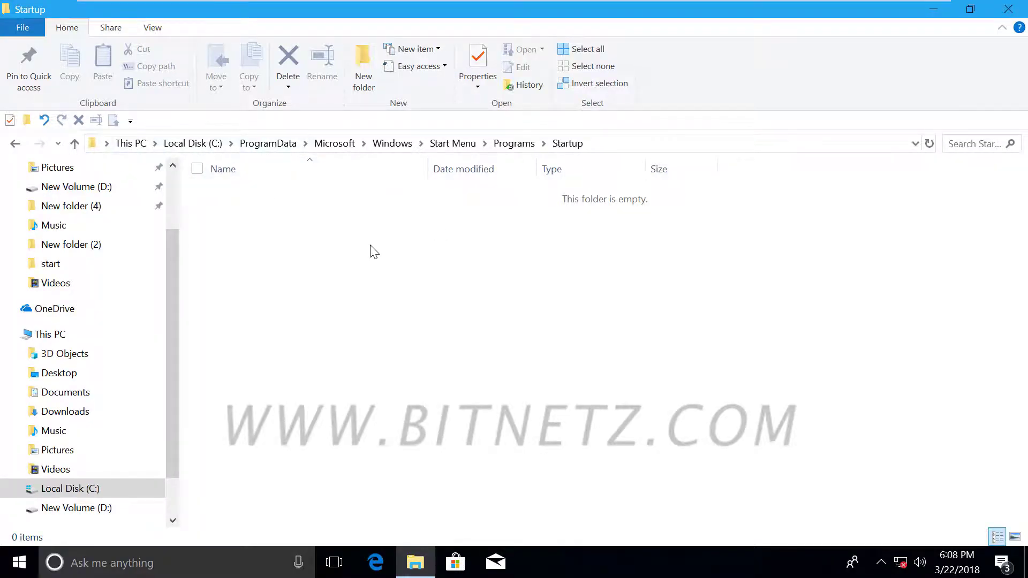
left_click(631, 145)
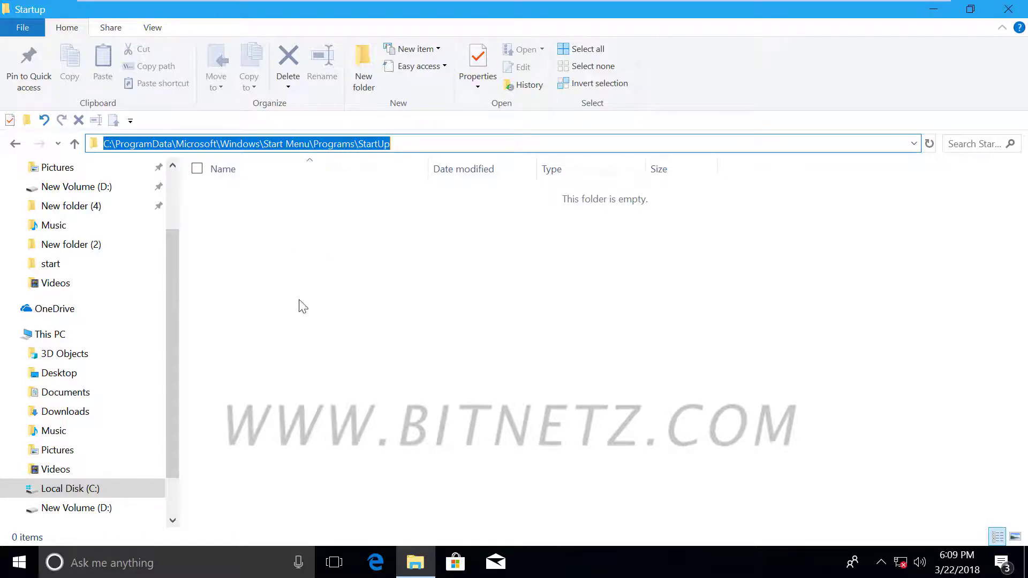
Copy the Notepad shortcut from the desktop into the all-users Startup folder with administrator permission and close the folder window.
left_click_drag(30, 176, 824, 280)
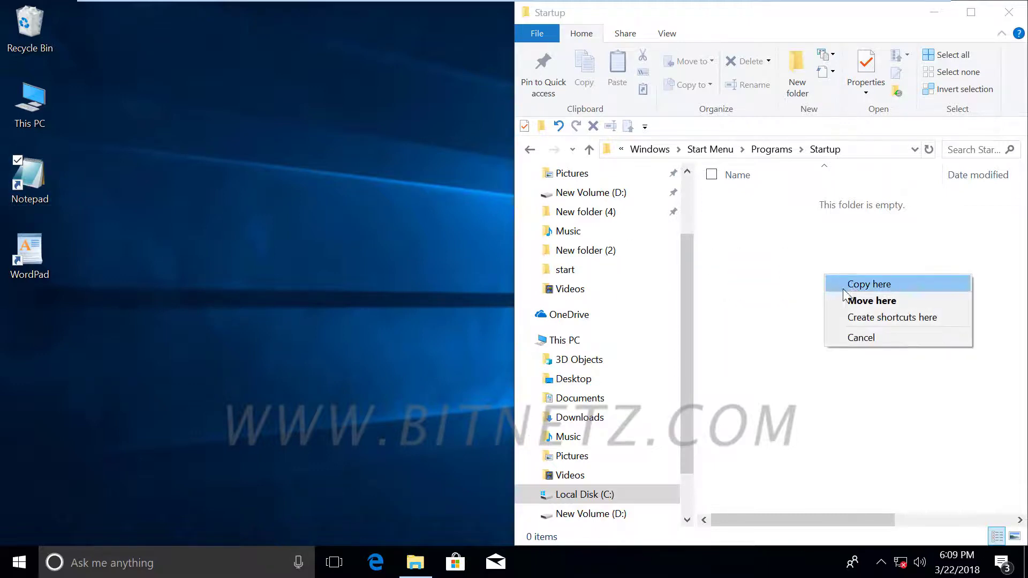
left_click(848, 289)
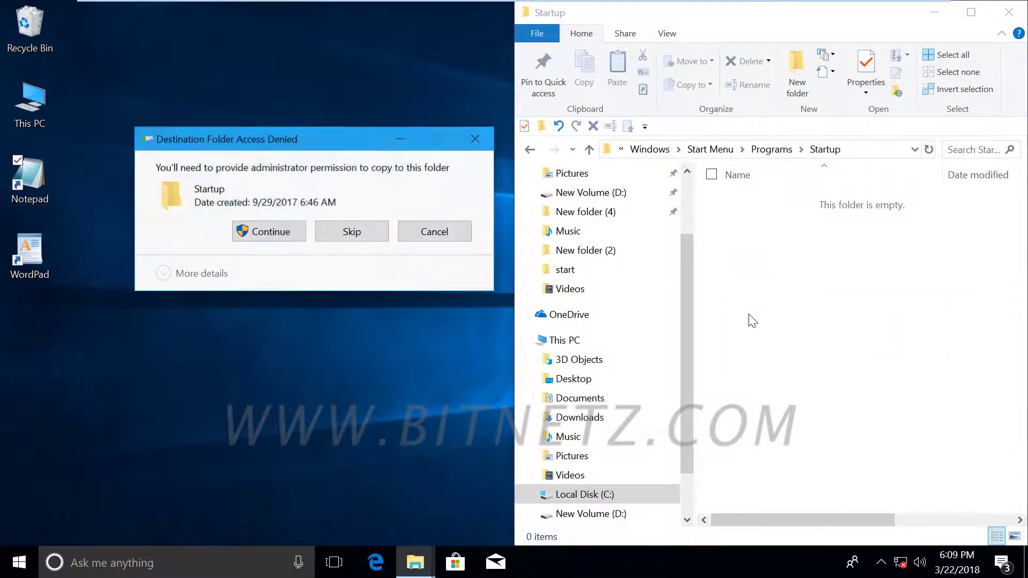
left_click(267, 232)
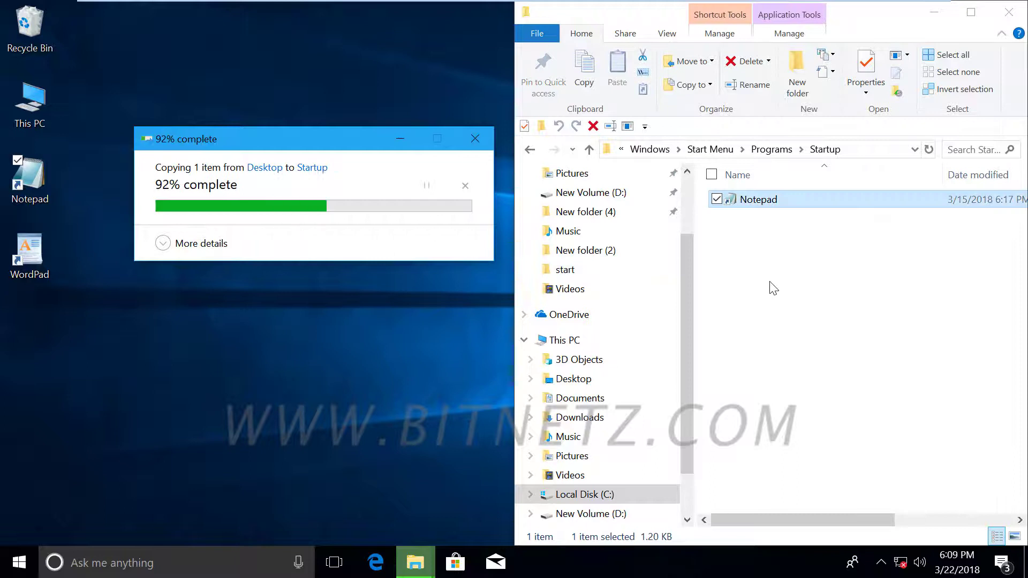
left_click(1012, 11)
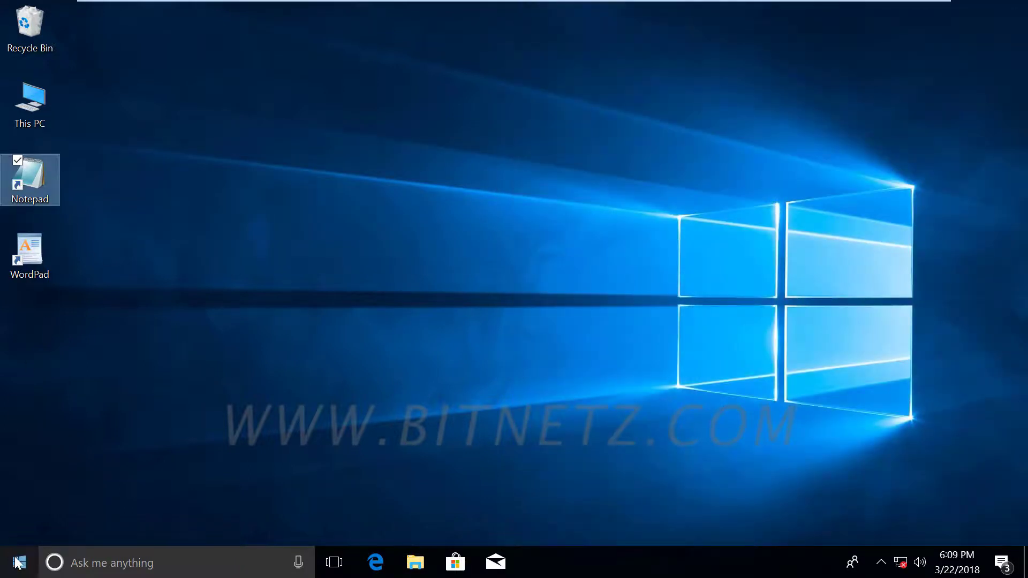
Display the current account's options for signing out and switching to another account.
left_click(17, 563)
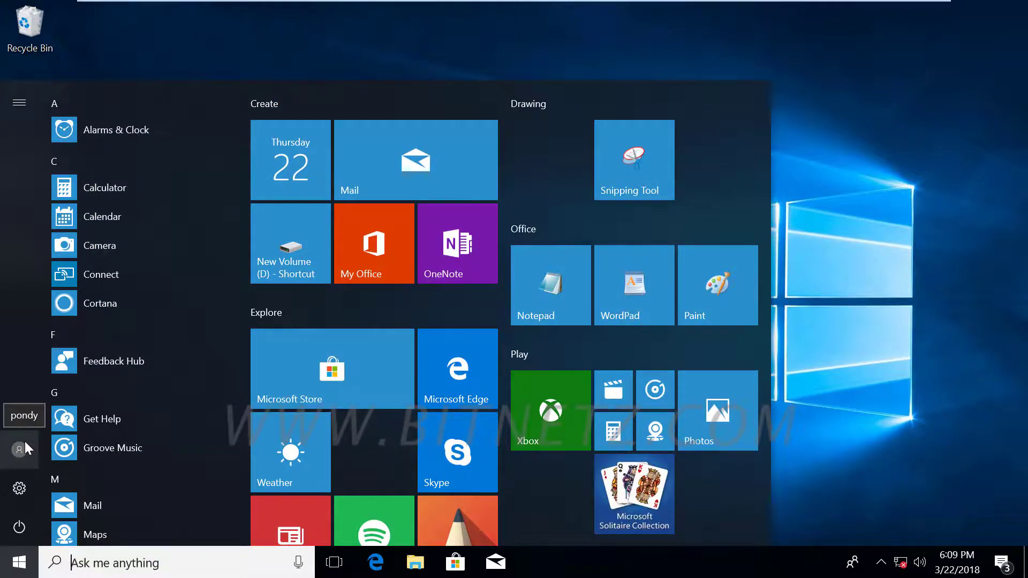
left_click(829, 322)
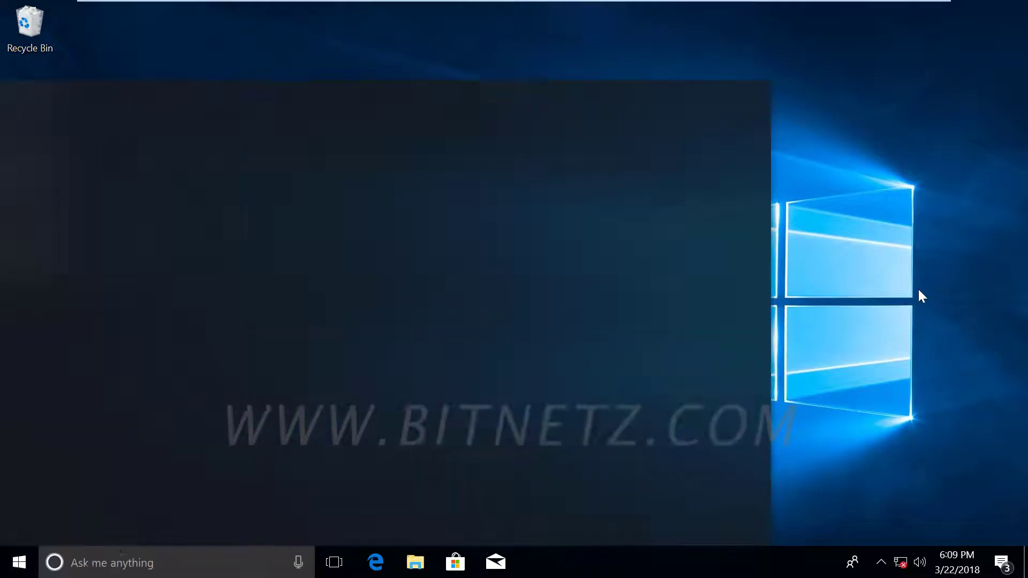
left_click(19, 562)
left_click(19, 450)
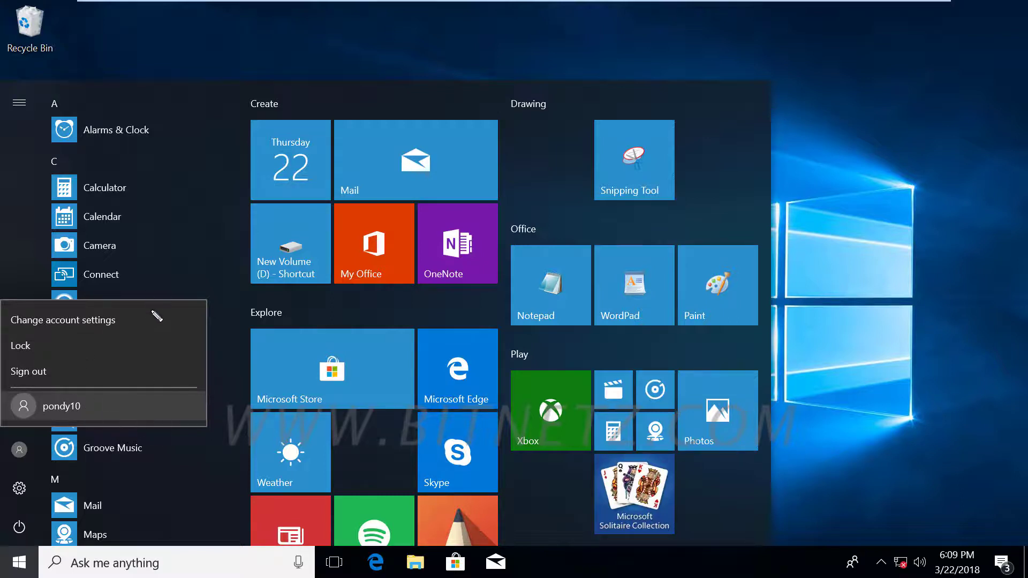
mouse_move(142, 328)
left_mouse_down()
mouse_move(214, 324)
mouse_move(231, 336)
mouse_move(270, 314)
mouse_move(274, 295)
left_mouse_up()
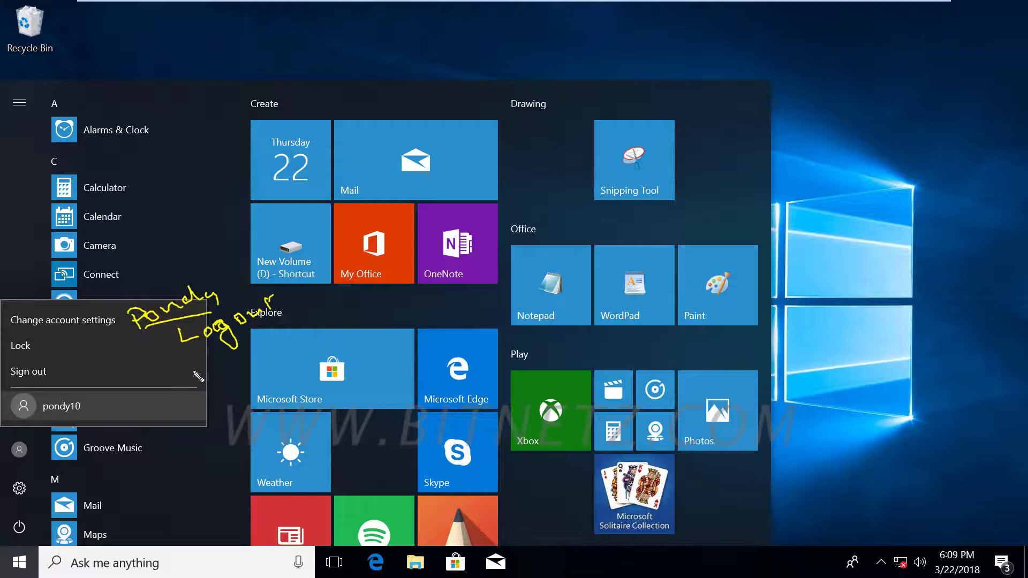
mouse_move(230, 365)
left_mouse_down()
mouse_move(182, 405)
mouse_move(205, 393)
mouse_move(213, 409)
left_mouse_up()
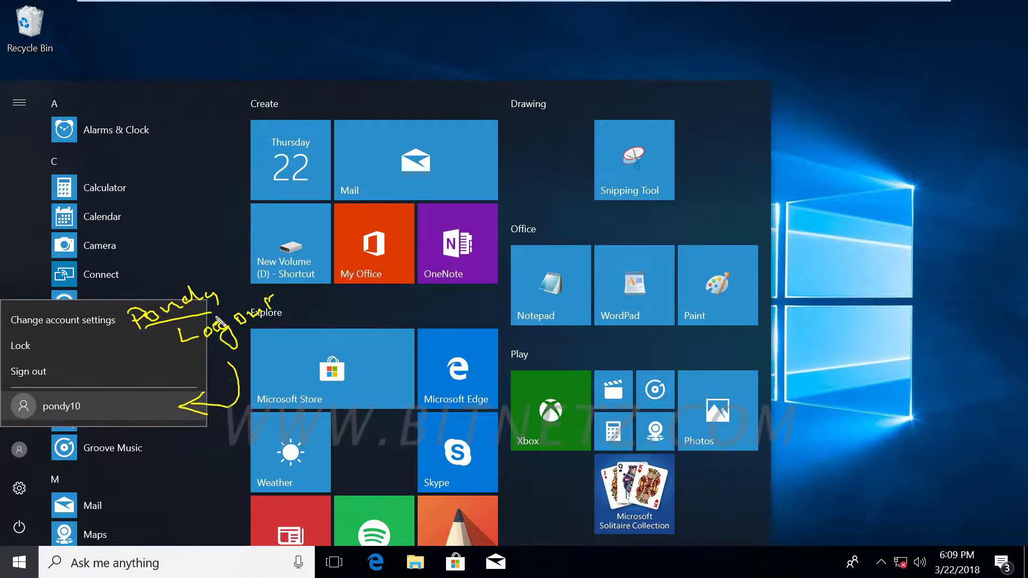
mouse_move(188, 287)
left_mouse_down()
mouse_move(160, 350)
mouse_move(200, 351)
left_mouse_up()
mouse_move(245, 300)
left_mouse_down()
mouse_move(235, 345)
mouse_move(281, 289)
left_mouse_up()
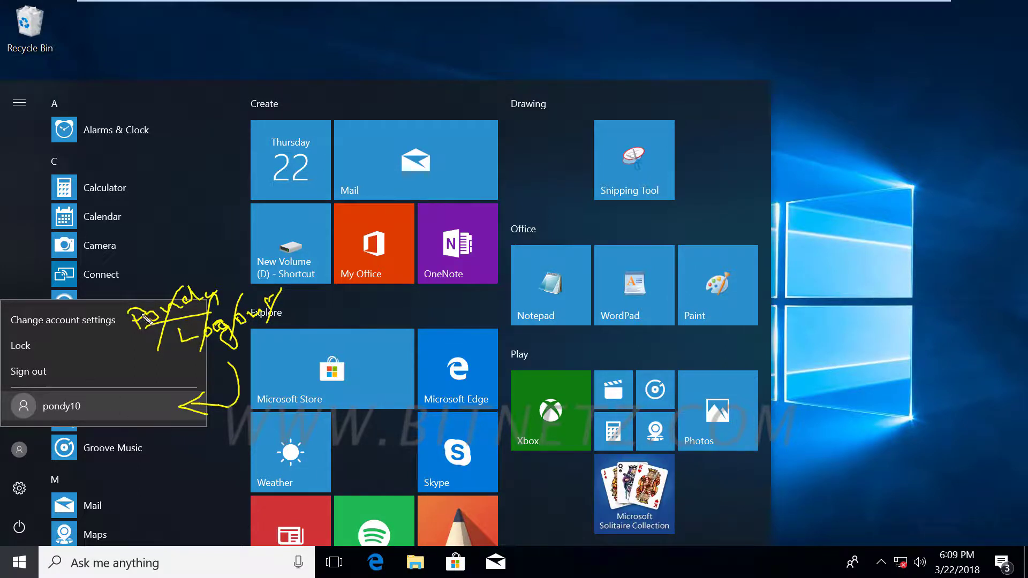
mouse_move(158, 156)
left_mouse_down()
mouse_move(181, 168)
mouse_move(235, 160)
mouse_move(267, 179)
left_mouse_up()
left_click_drag(195, 185, 248, 175)
left_click_drag(194, 194, 243, 185)
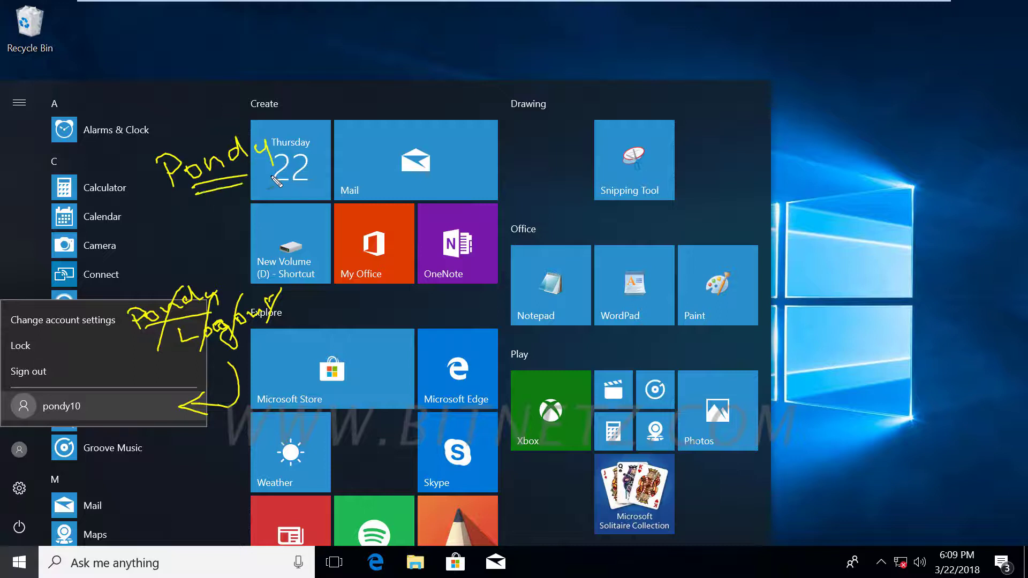
mouse_move(293, 145)
left_mouse_down()
mouse_move(368, 128)
mouse_move(339, 144)
left_mouse_up()
mouse_move(401, 115)
left_mouse_down()
mouse_move(426, 125)
mouse_move(434, 114)
left_mouse_up()
left_click_drag(440, 112, 474, 102)
left_click_drag(482, 85, 484, 104)
left_click_drag(500, 97, 500, 98)
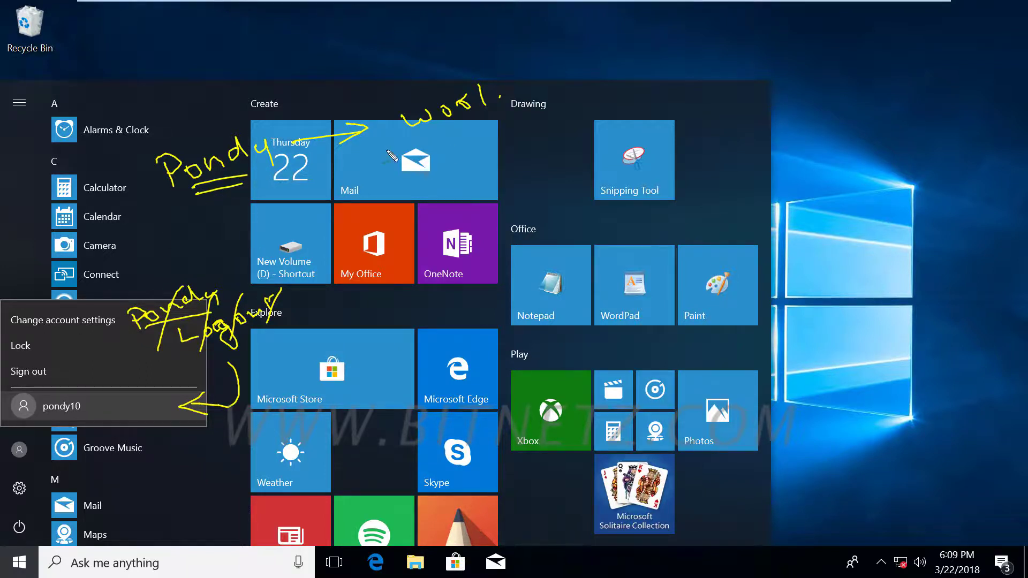
left_click_drag(384, 153, 550, 120)
left_click_drag(559, 118, 625, 111)
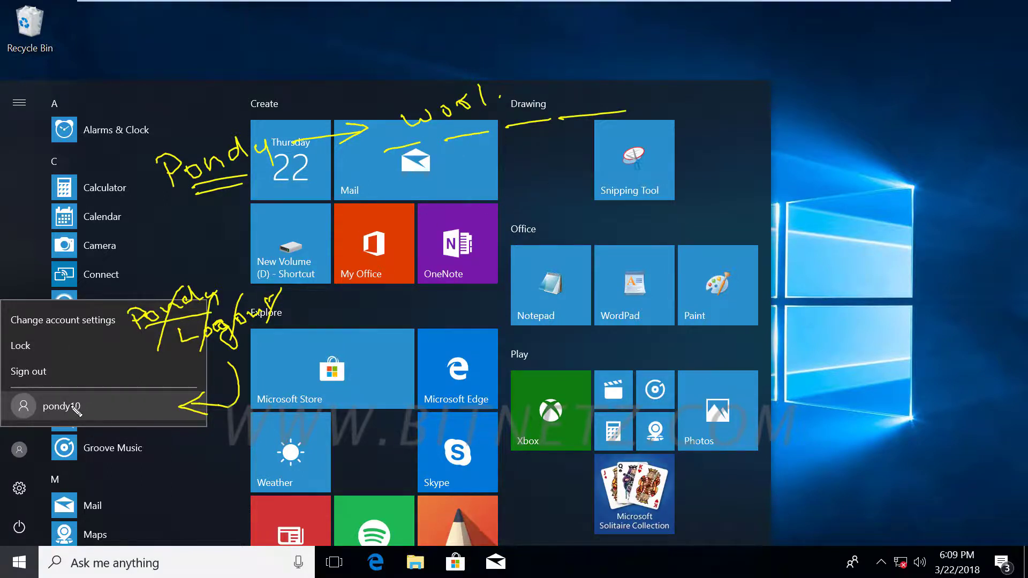
left_click_drag(89, 404, 106, 396)
mouse_move(159, 224)
left_mouse_down()
mouse_move(243, 95)
mouse_move(669, 46)
mouse_move(669, 173)
mouse_move(206, 207)
mouse_move(145, 228)
left_mouse_up()
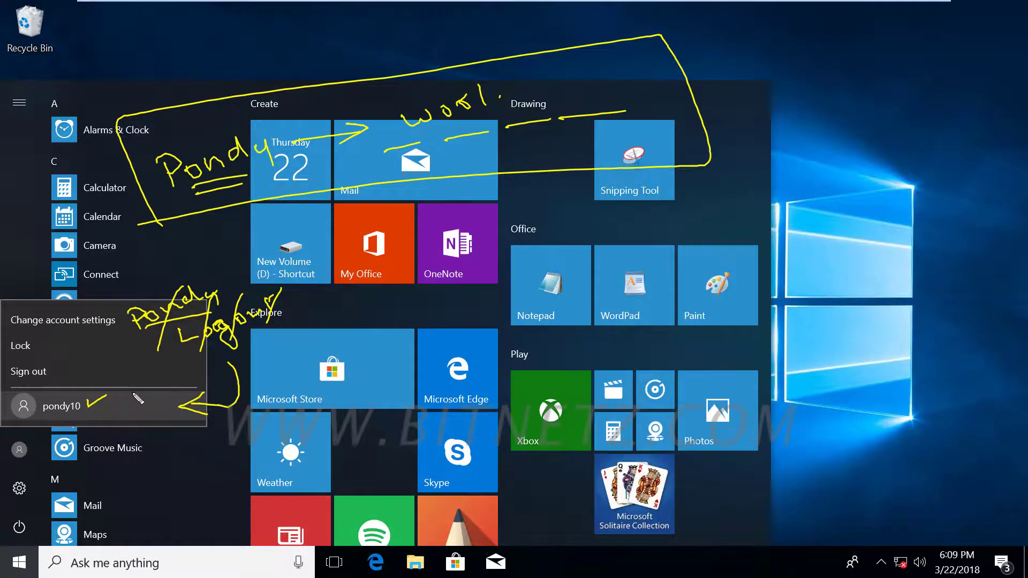
mouse_move(309, 262)
left_mouse_down()
mouse_move(691, 260)
mouse_move(333, 308)
mouse_move(396, 275)
mouse_move(622, 260)
left_mouse_up()
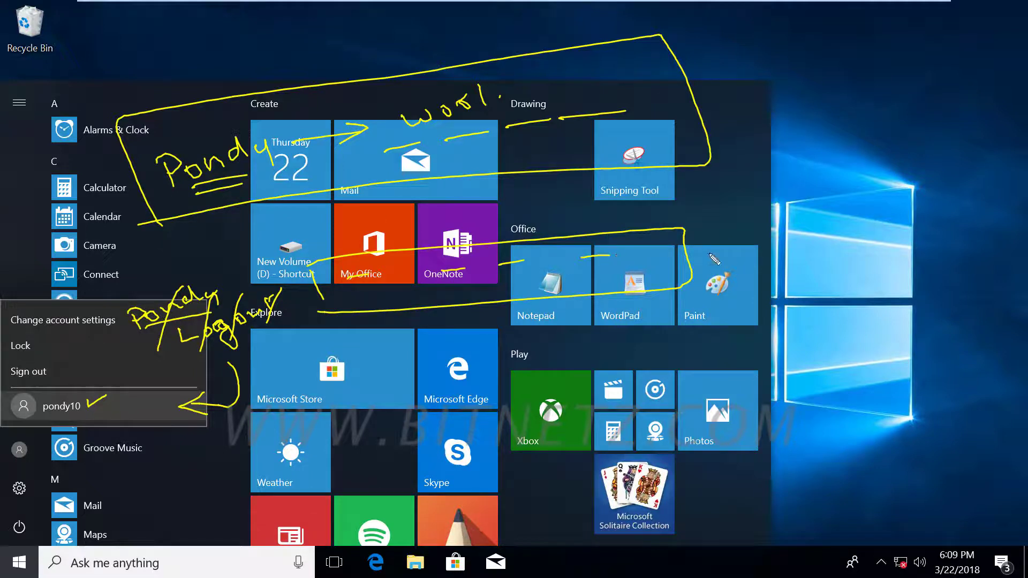
left_click_drag(714, 259, 772, 257)
left_click_drag(568, 119, 627, 112)
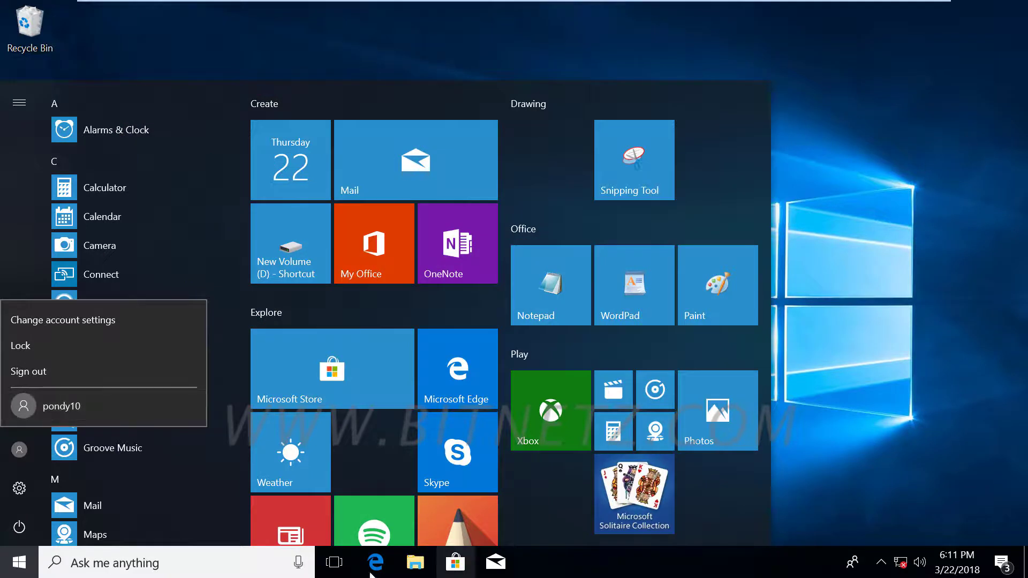
Open the Downloads folder and the Recycle Bin in separate File Explorer windows.
left_click(415, 562)
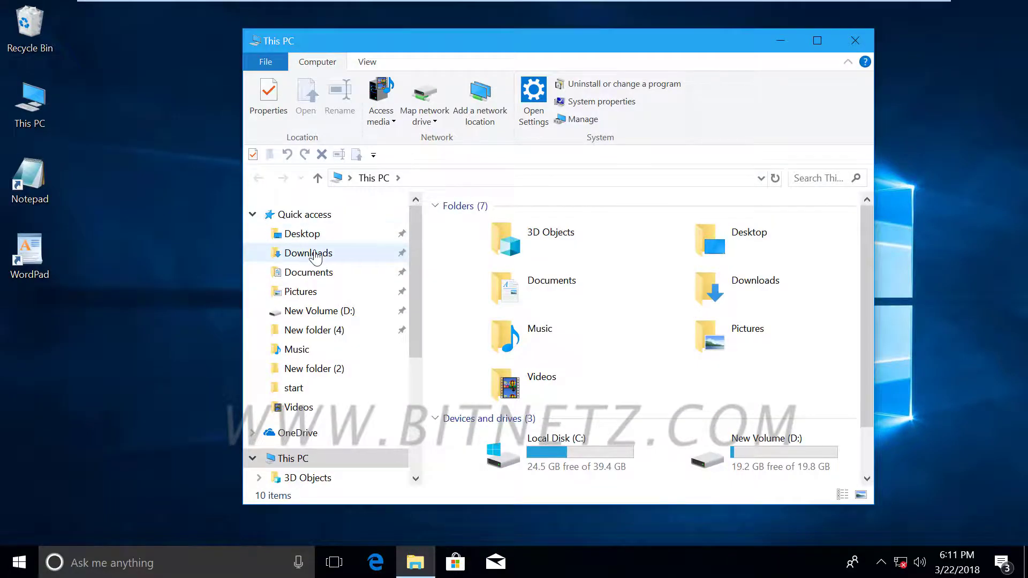
left_click(314, 254)
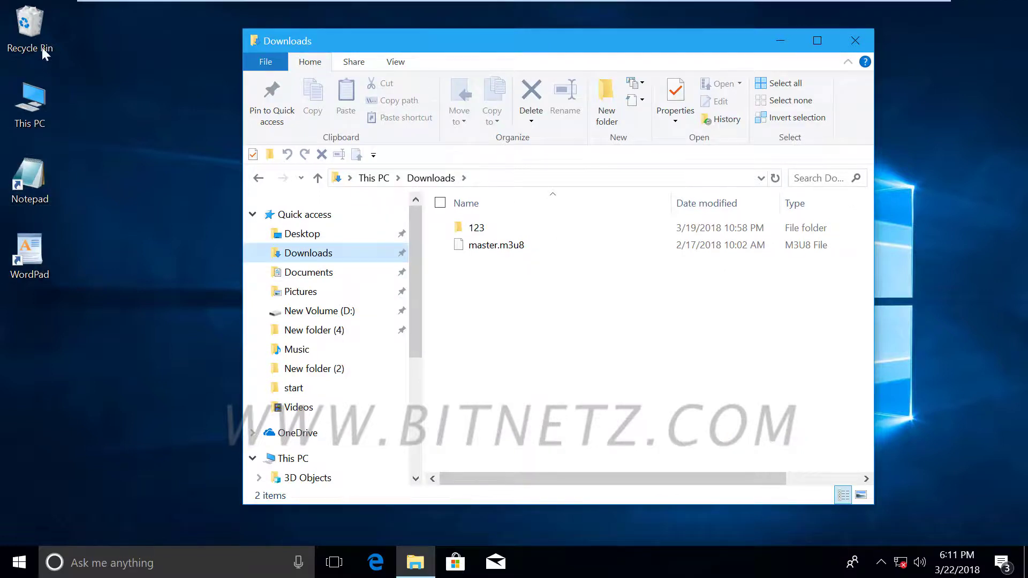
left_click(32, 32)
double_click(32, 32)
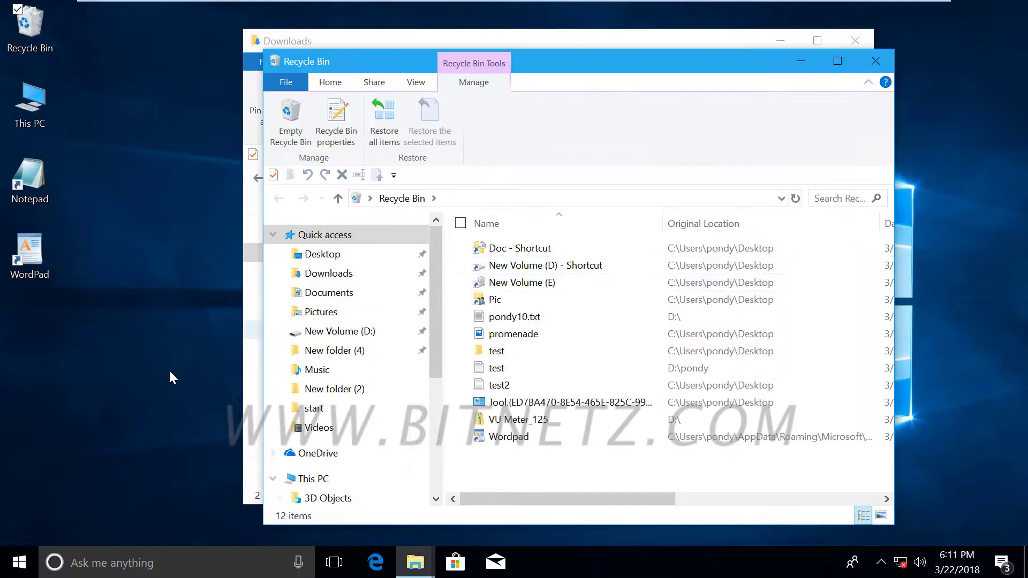
Switch to the second user account and sign in with its password.
left_click(6, 574)
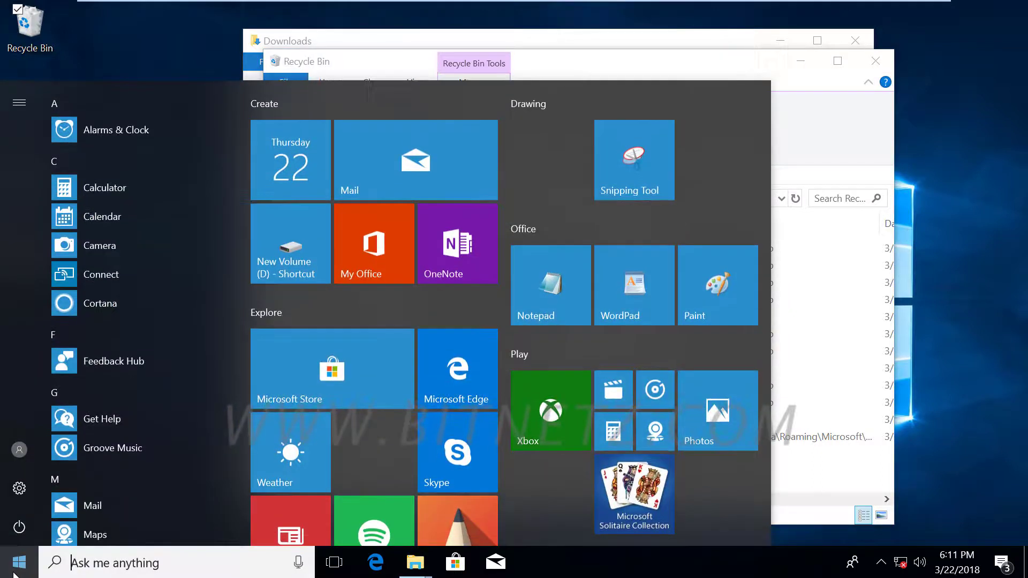
left_click(16, 447)
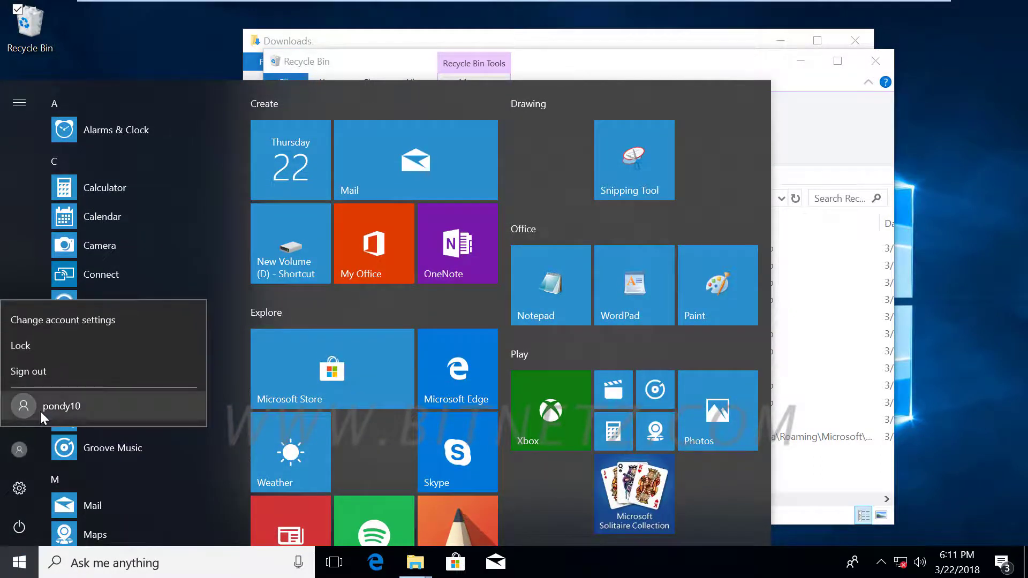
left_click(73, 406)
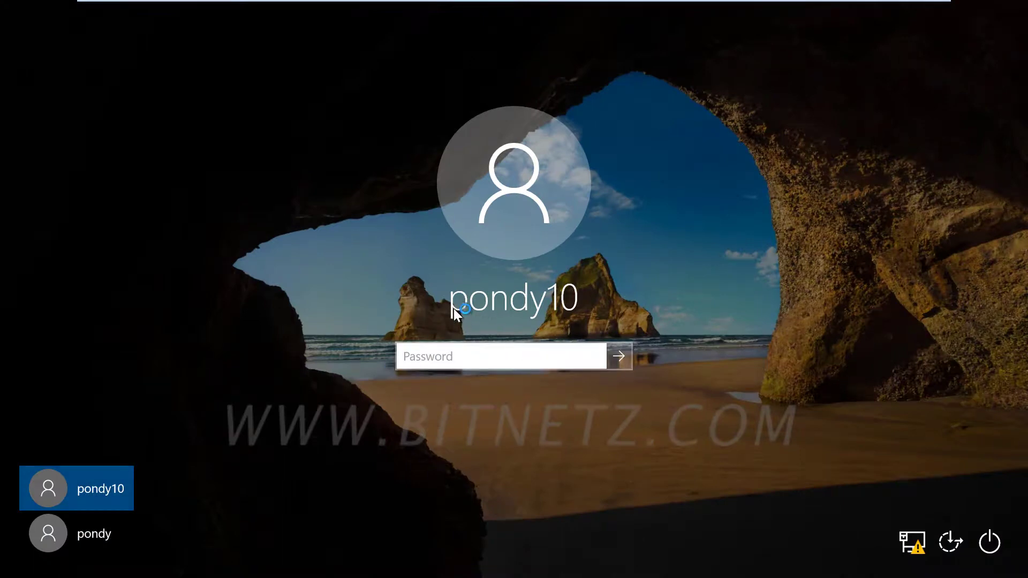
left_click(417, 360)
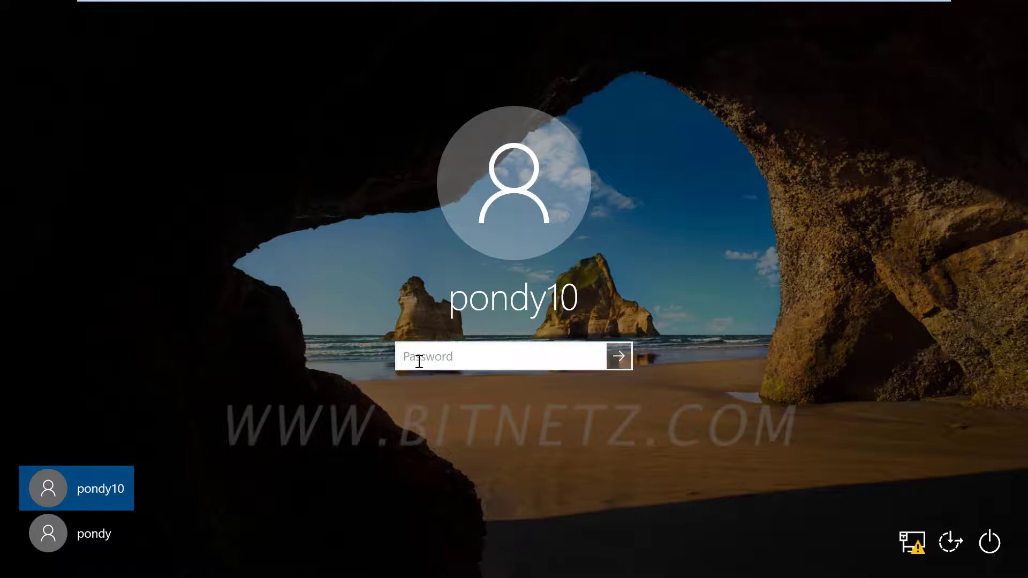
type("p")
key("Return")
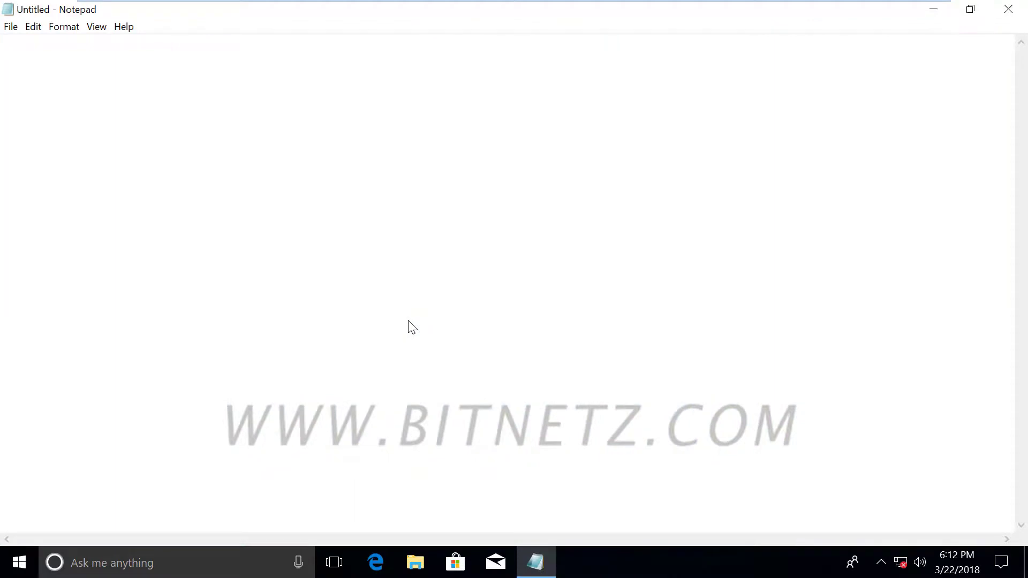
Close the Notepad window and sign out of the second account.
left_click(1014, 8)
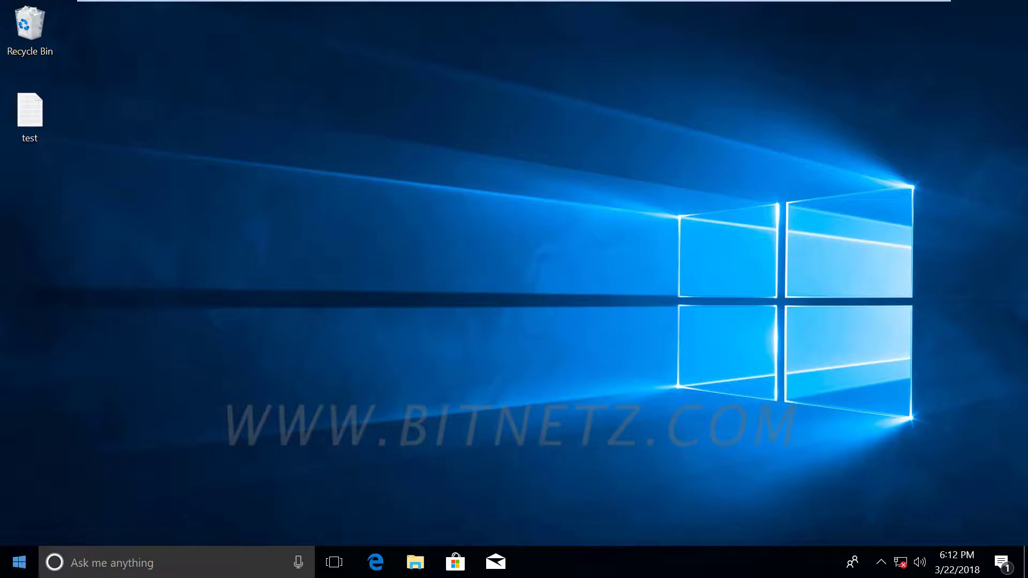
left_click(20, 568)
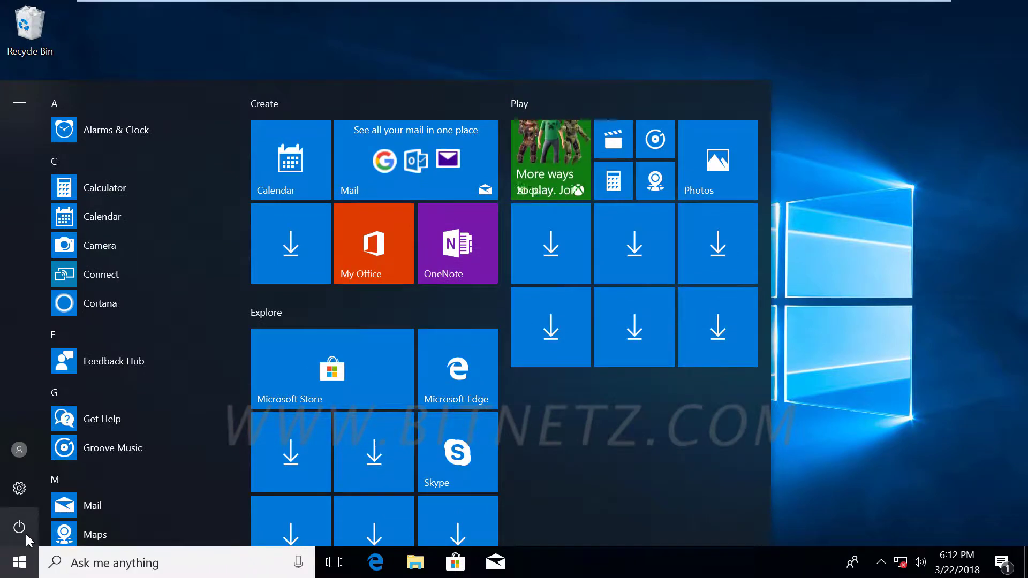
left_click(19, 451)
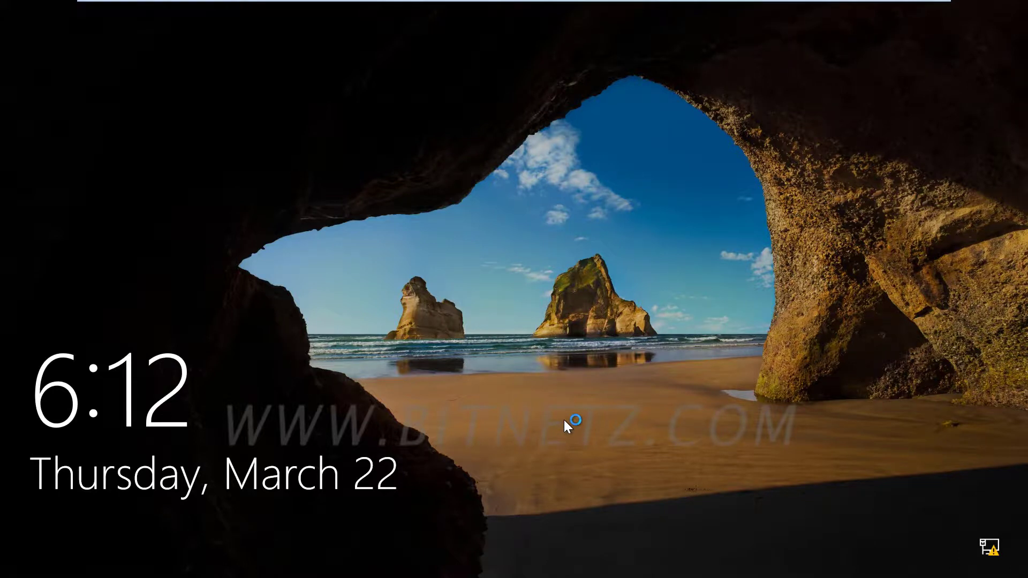
left_click(569, 400)
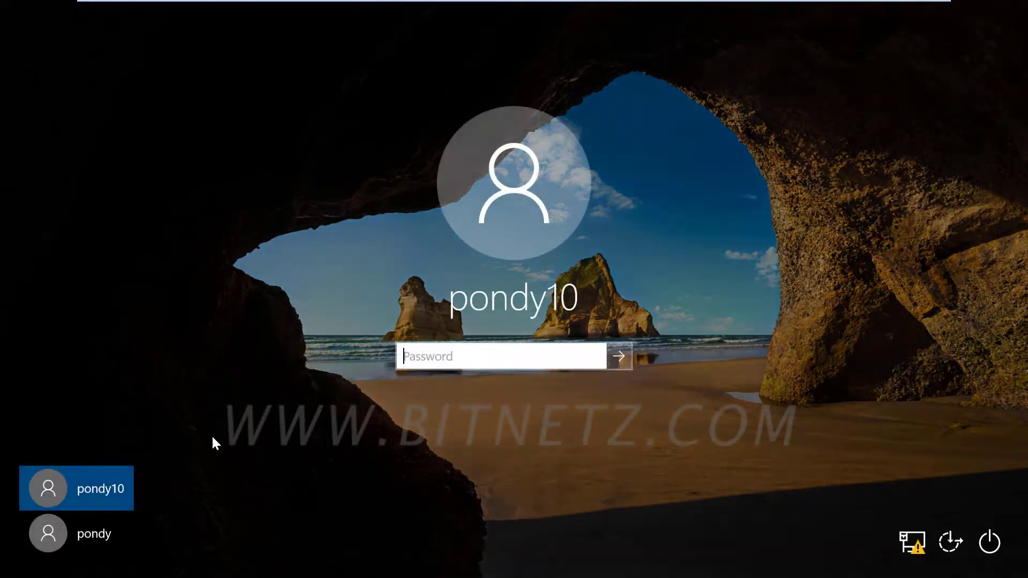
Select the original account on the sign-in screen and sign in with its password.
left_click(94, 527)
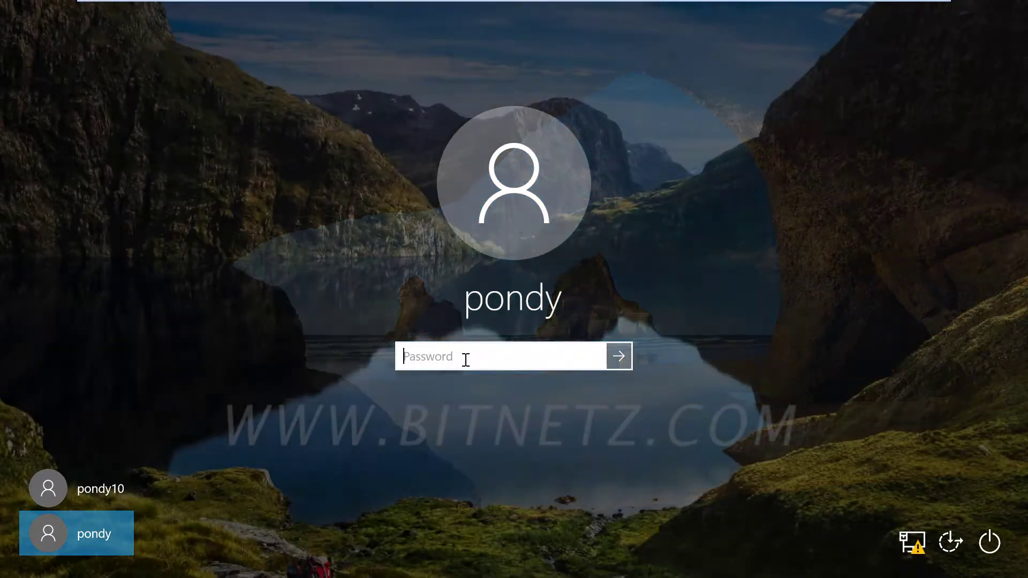
type("p")
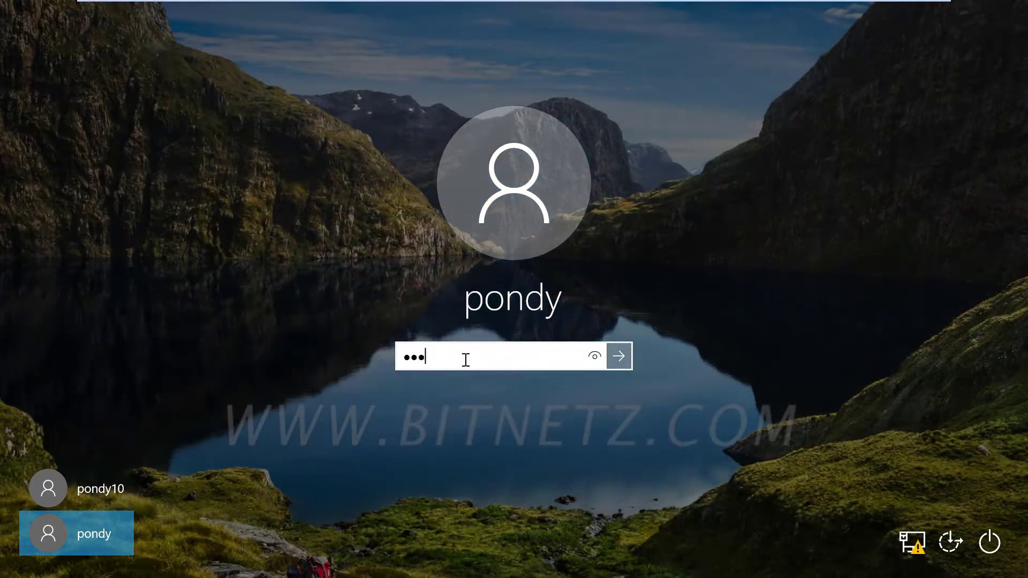
left_click(615, 355)
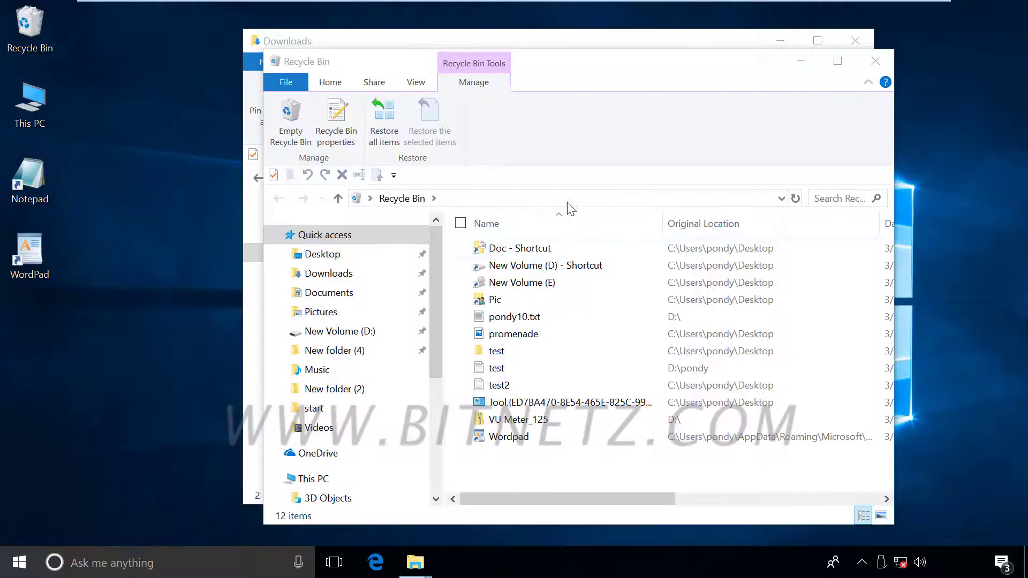
Move the Recycle Bin window away from the Downloads window and view the account's sign-out and switching options.
left_click_drag(584, 72, 649, 172)
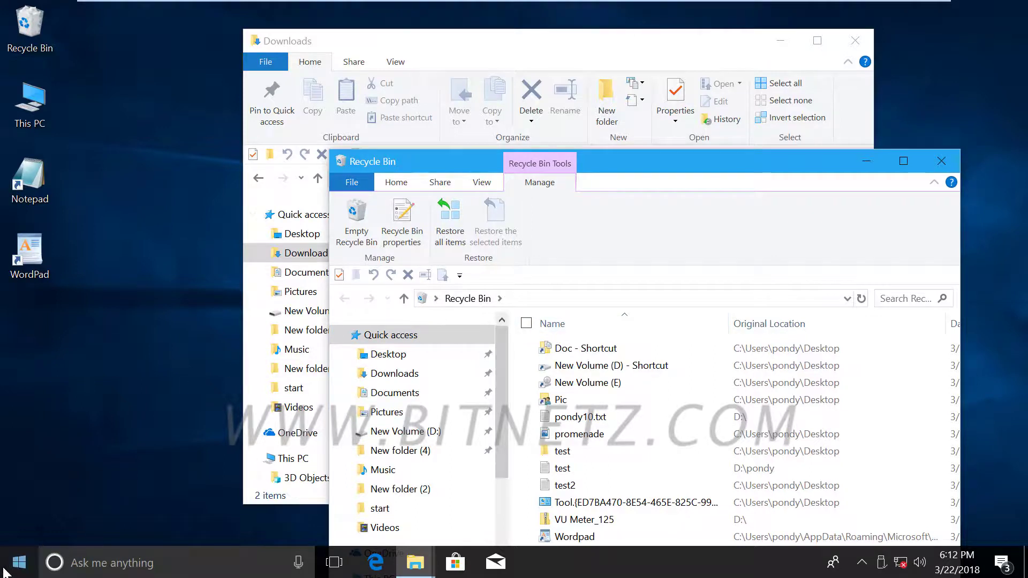
left_click(10, 568)
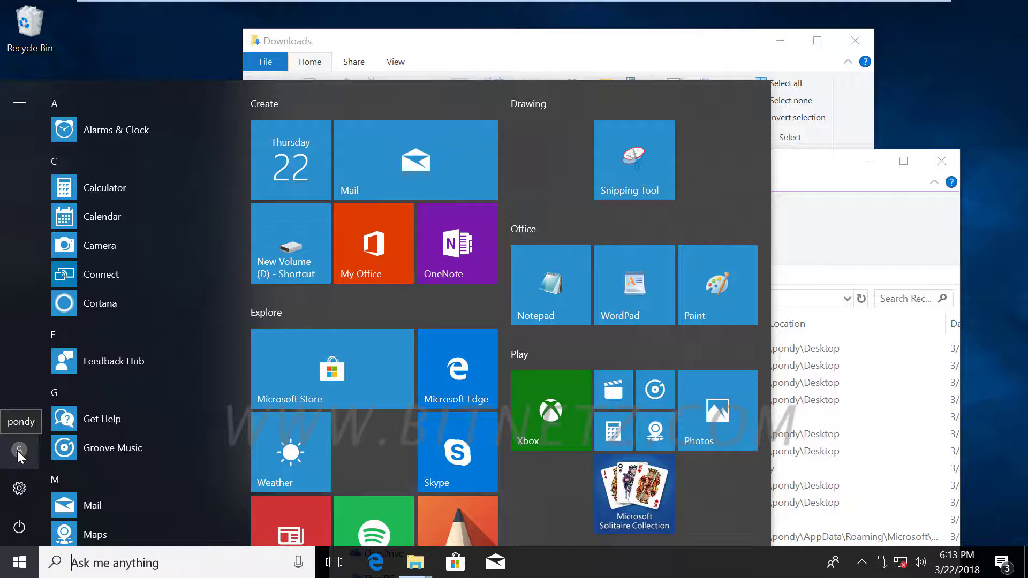
left_click(19, 451)
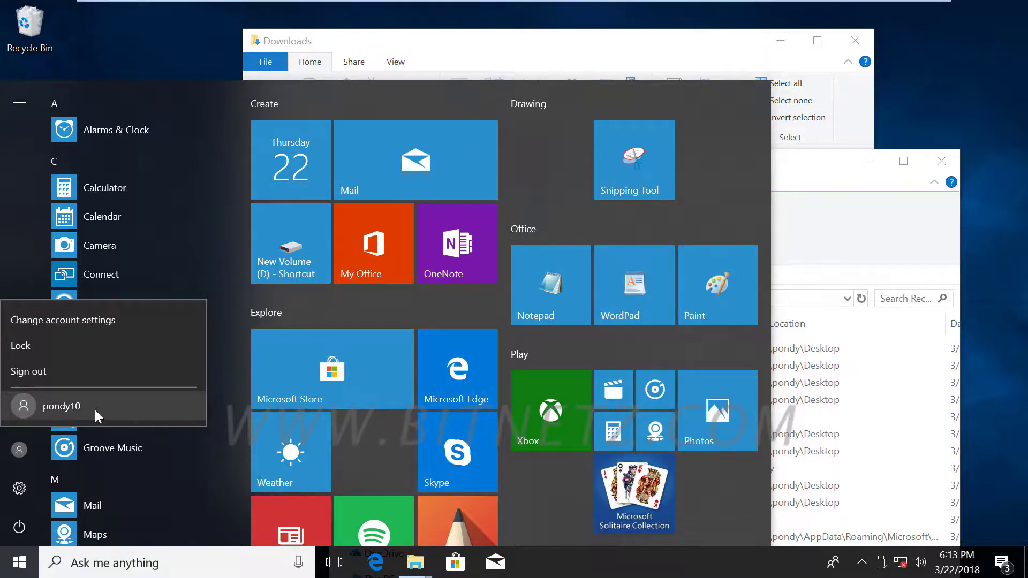
left_click(830, 223)
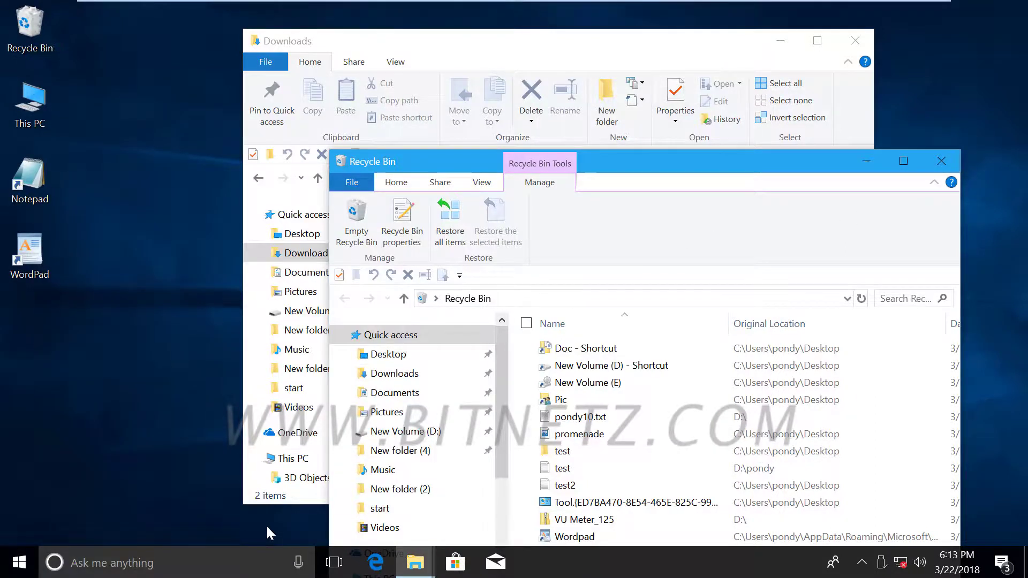
Open the all-users Startup folder by running shell:common startup and maximize its window.
key("super+r")
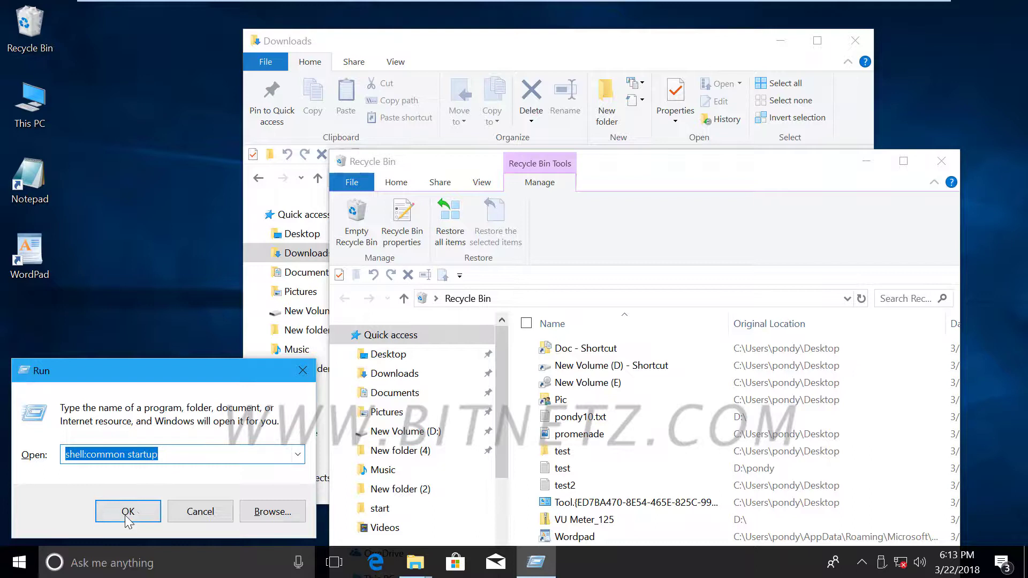
left_click(127, 513)
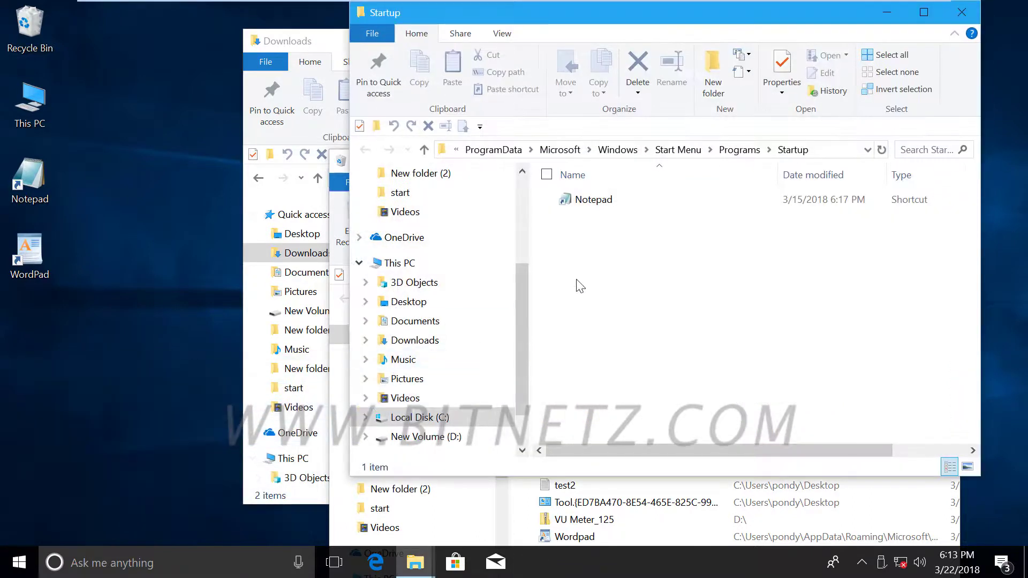
key("alt+v")
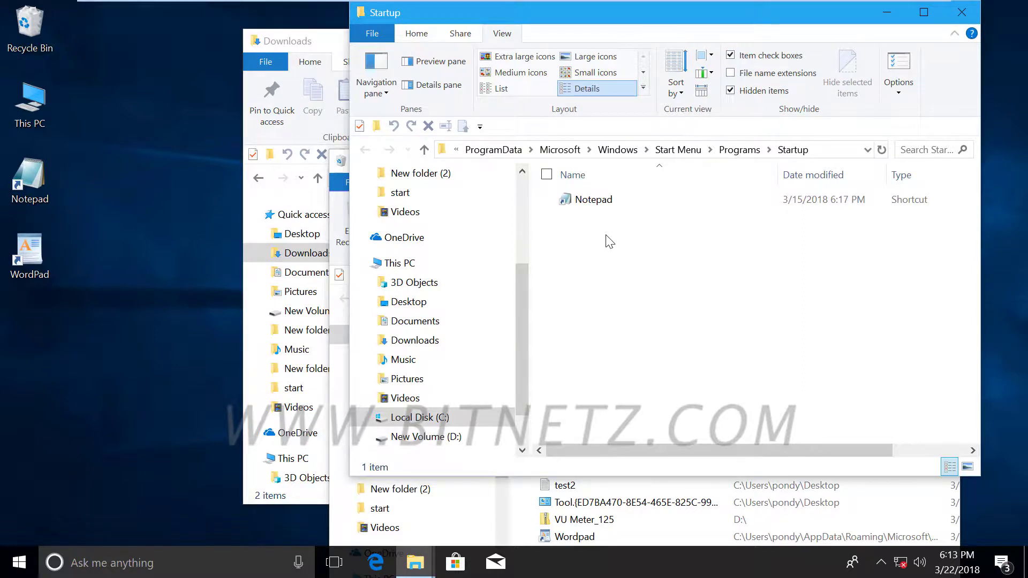
double_click(723, 19)
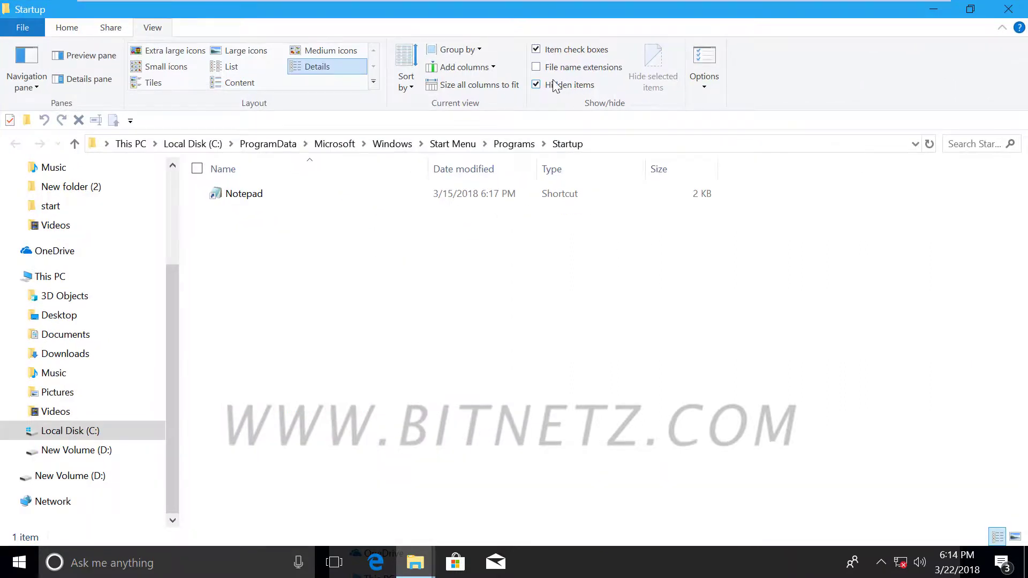
Turn off hiding of protected operating system files in Folder Options and confirm the dialog.
left_click(701, 81)
left_click_drag(573, 86, 312, 101)
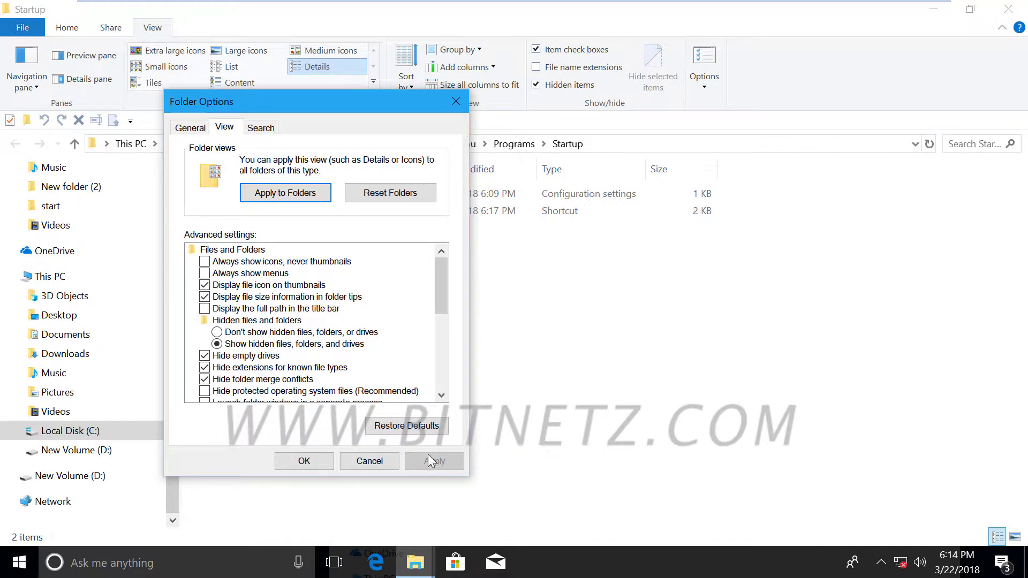
left_click(303, 462)
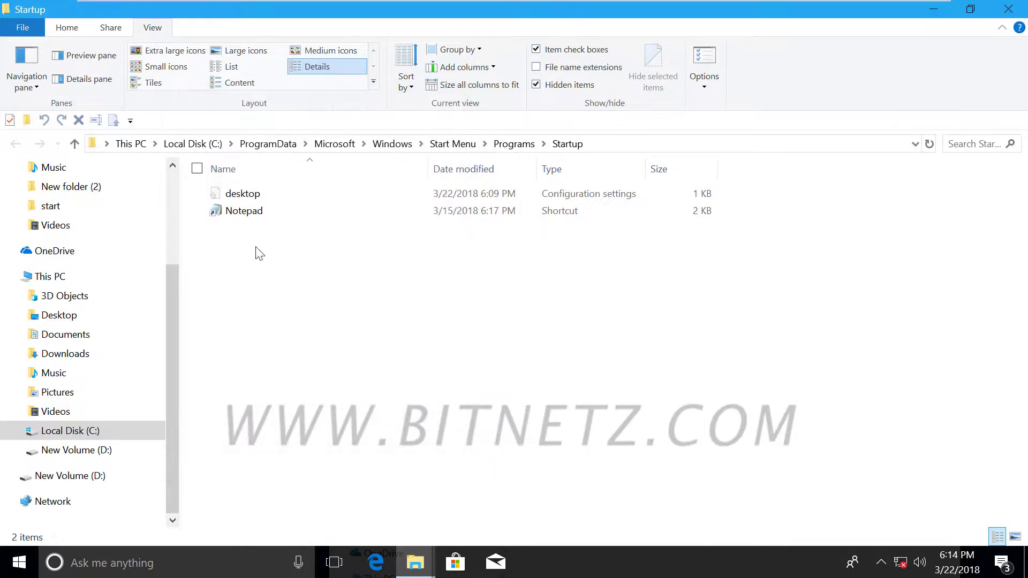
Inspect the properties of the desktop configuration file in the Startup folder, including its .ini file type and location.
right_click(264, 199)
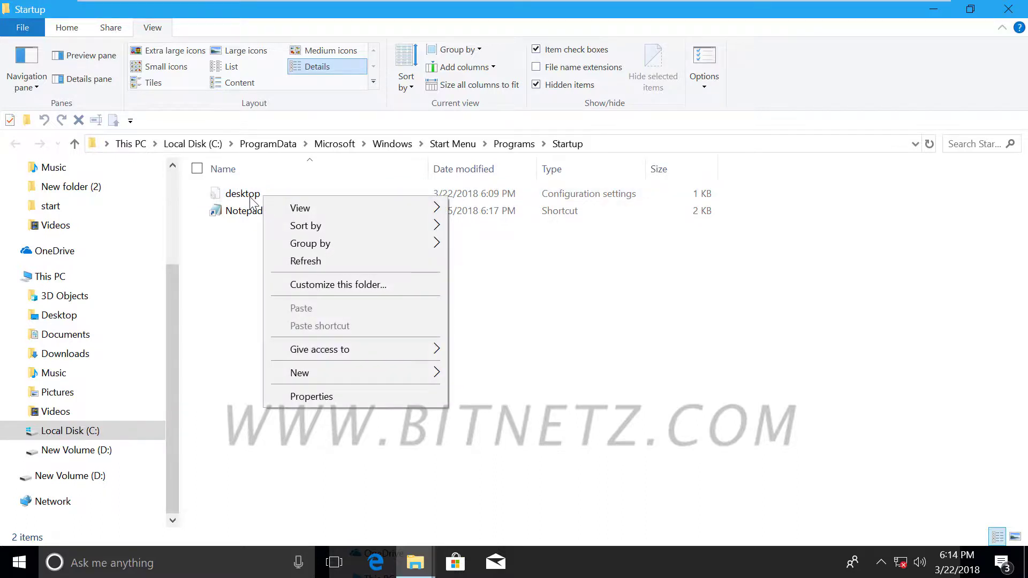
left_click(250, 202)
right_click(250, 202)
left_click(301, 462)
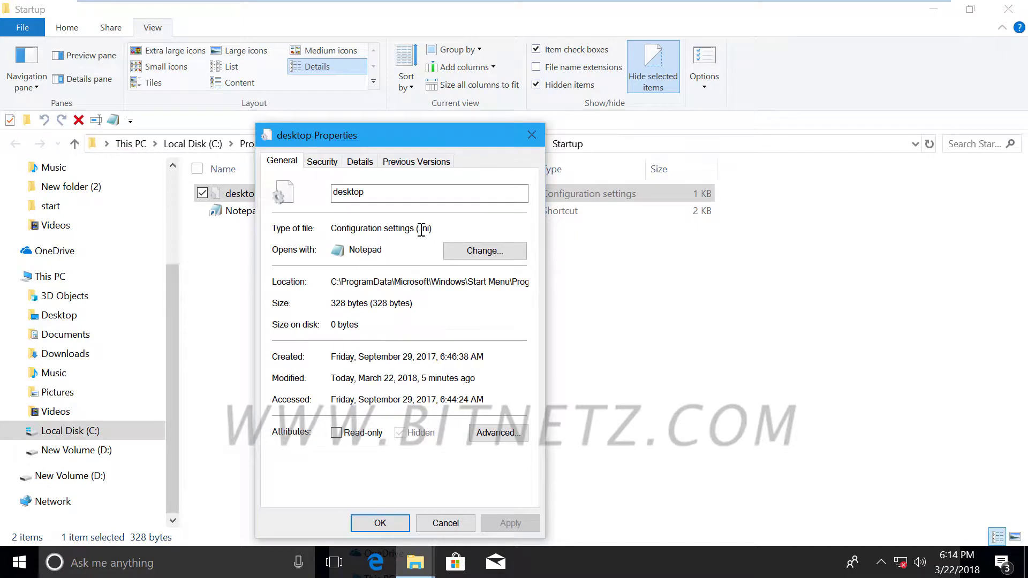
left_click_drag(417, 226, 436, 227)
left_click(445, 523)
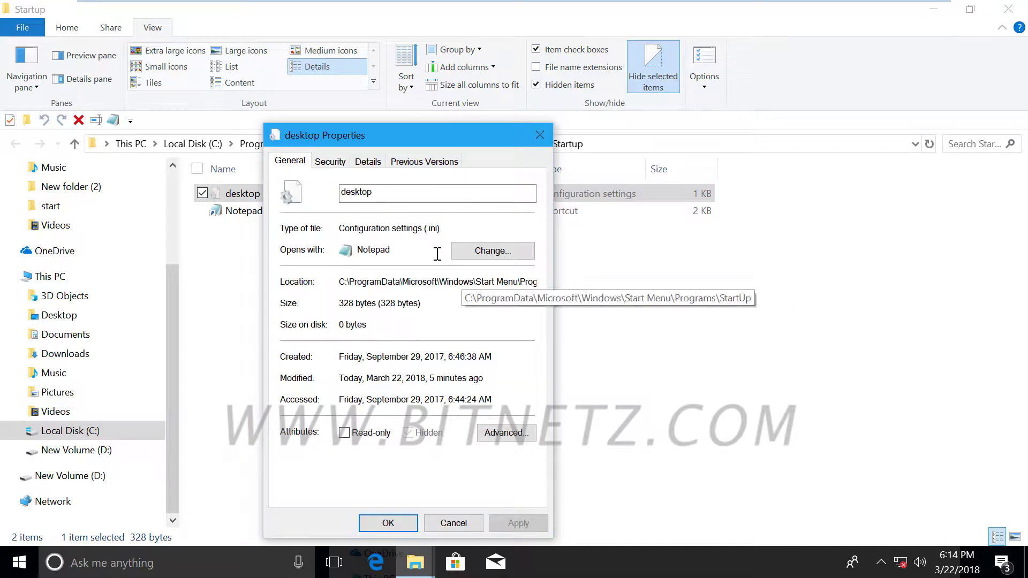
left_click(453, 523)
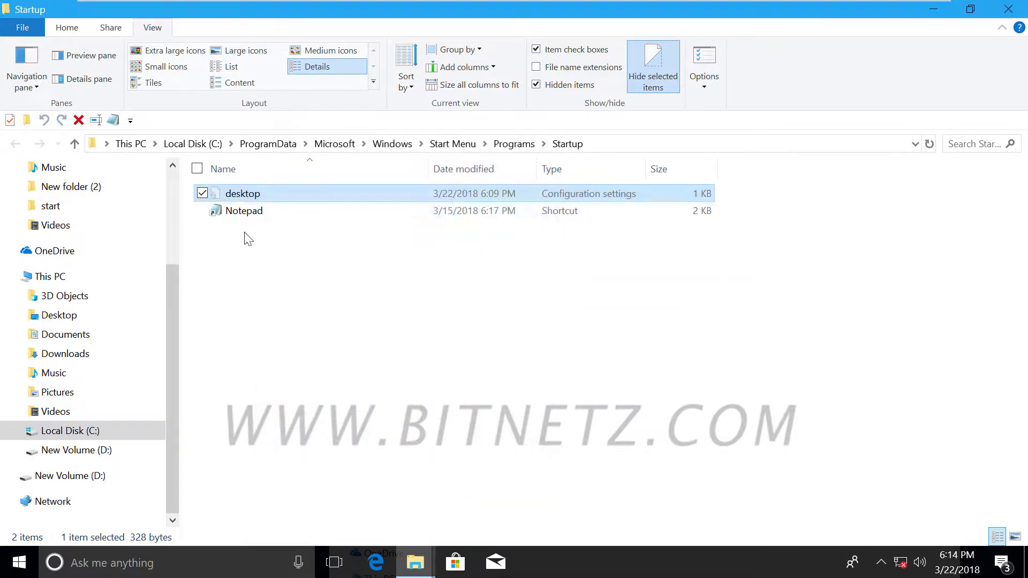
Open the desktop configuration file for editing, examine its shell32.dll references, and put away the Notepad and Startup windows.
right_click(258, 197)
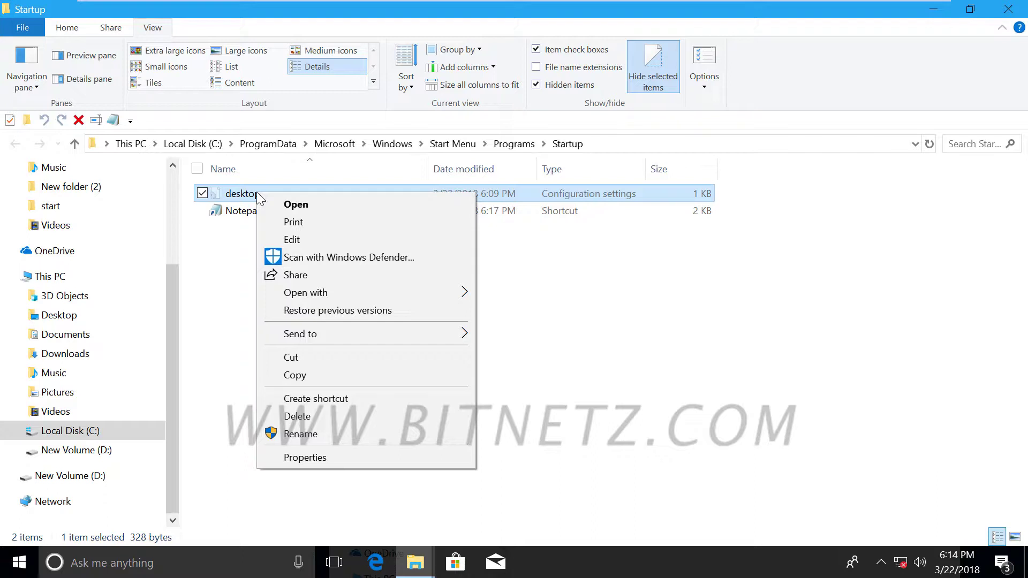
left_click(294, 240)
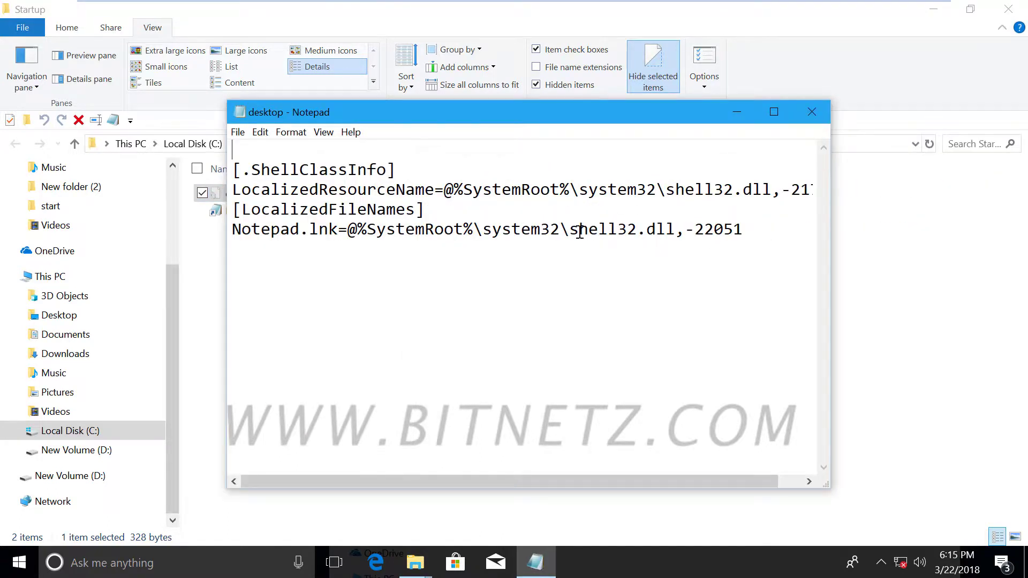
left_click_drag(571, 229, 675, 231)
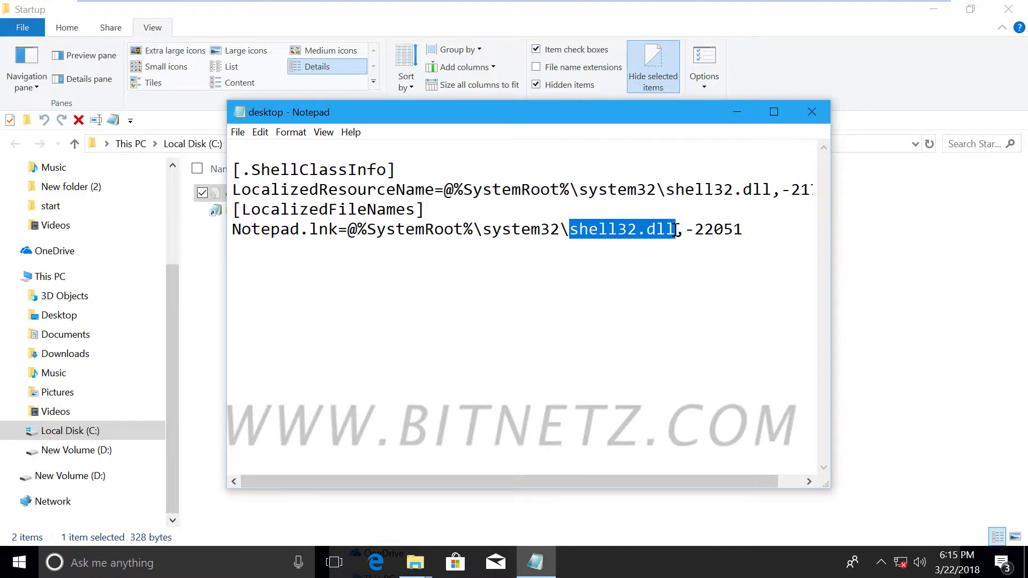
left_click_drag(666, 188, 770, 197)
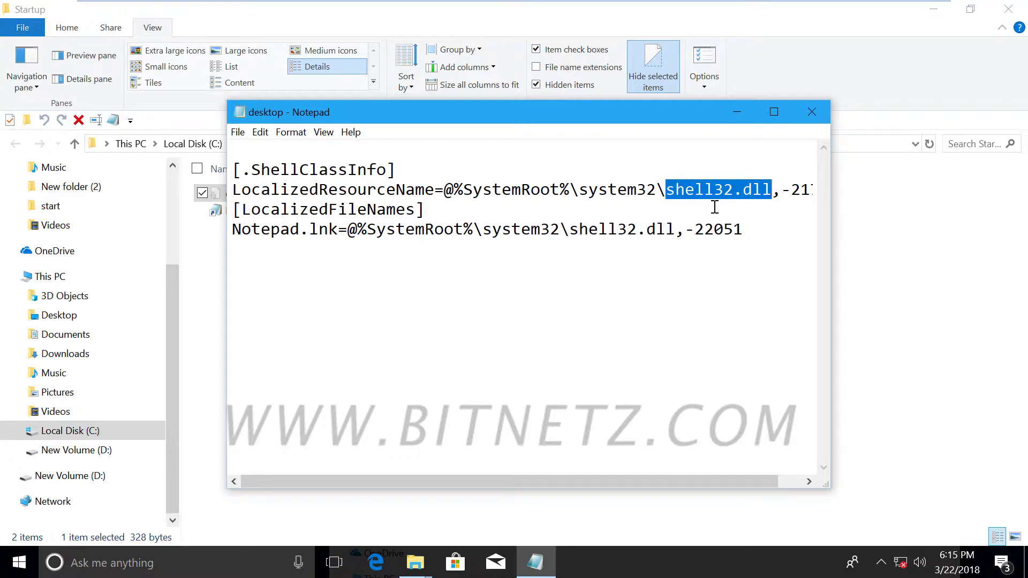
left_click(811, 111)
left_click(926, 10)
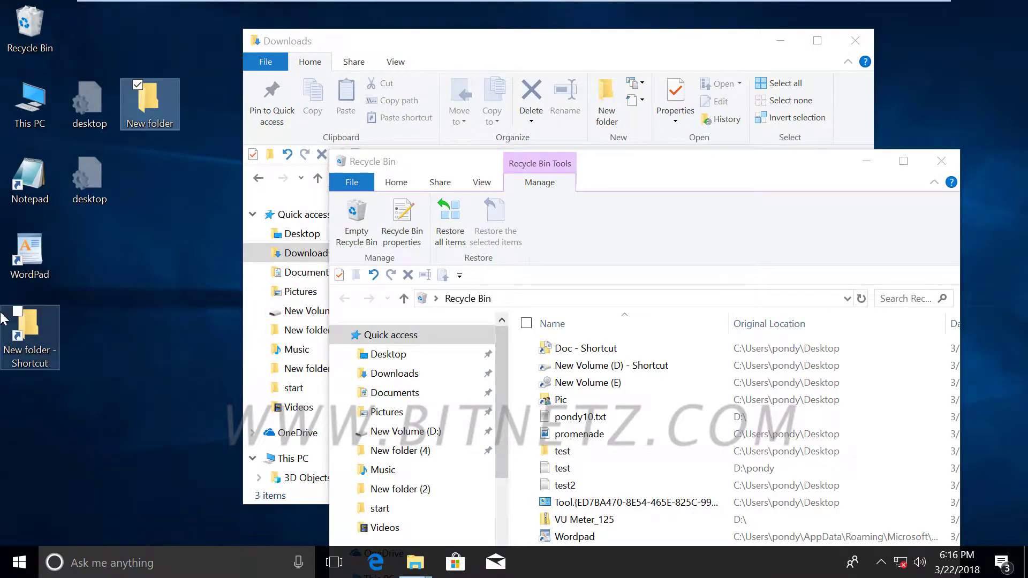
Try the blank window icon on the New folder shortcut, examine shell32.dll as the icon source file, and cancel the shortcut's properties.
left_click(37, 343)
right_click(38, 341)
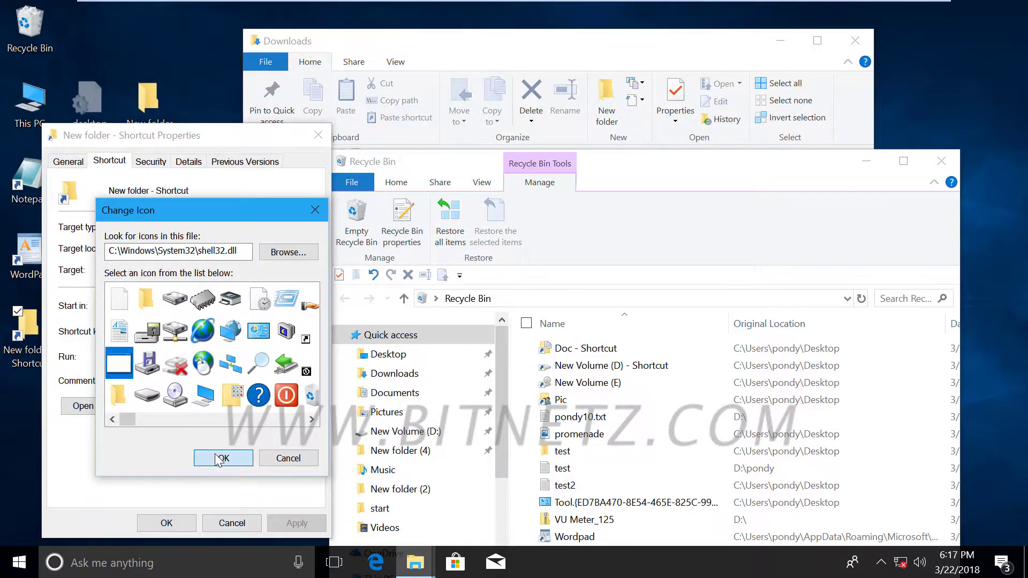
left_click(222, 460)
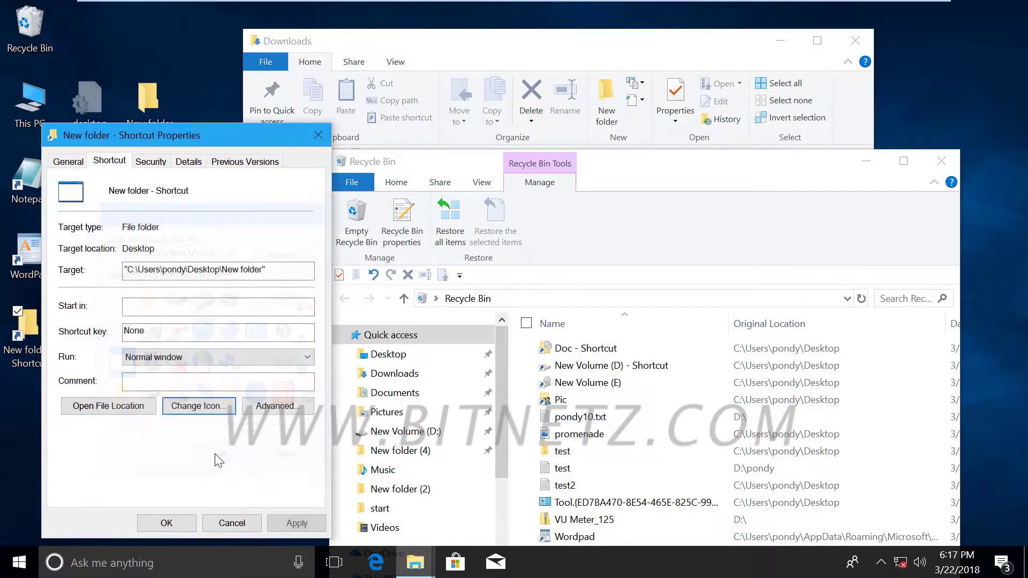
left_click(193, 408)
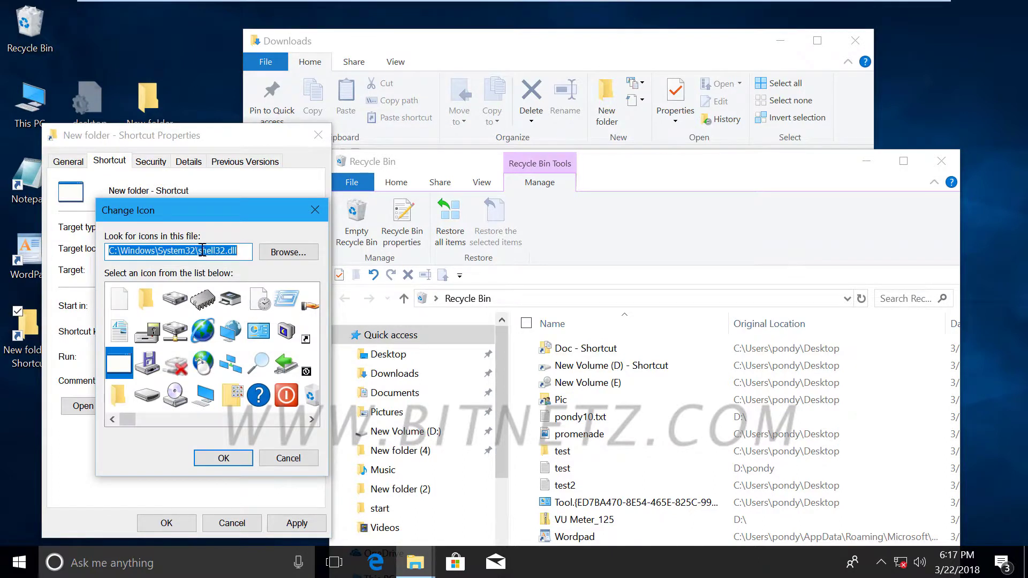
left_click_drag(198, 250, 242, 255)
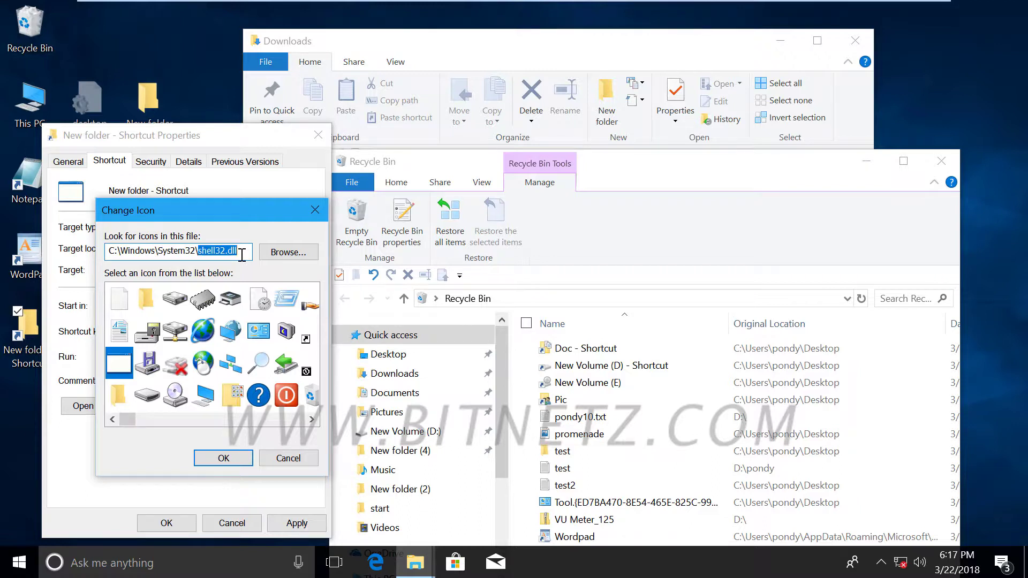
left_click(211, 452)
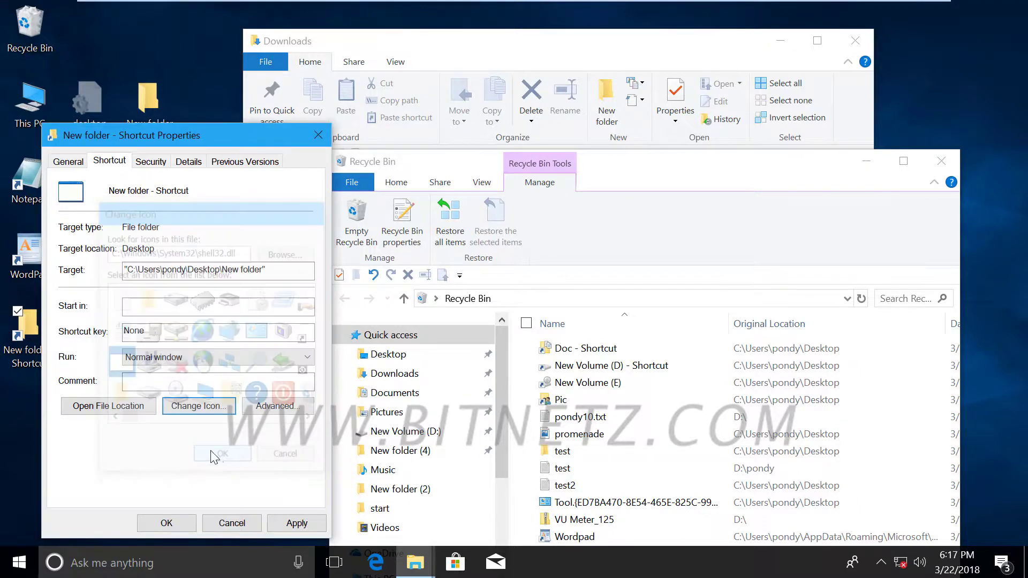
left_click(231, 523)
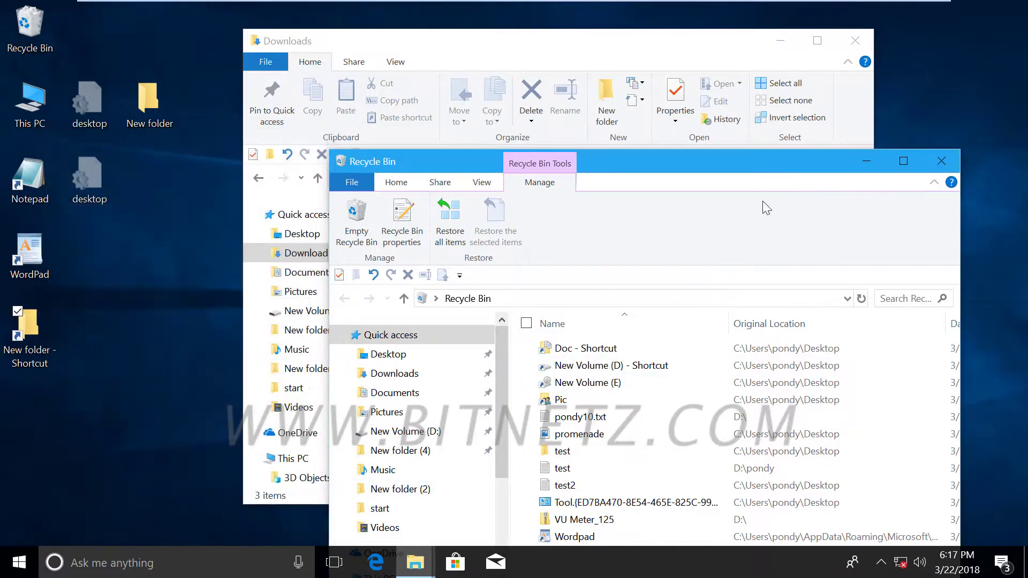
Close the Recycle Bin and Downloads windows and reopen the all-users Startup folder by running shell:common startup.
left_click_drag(743, 159, 640, 213)
left_click(763, 215)
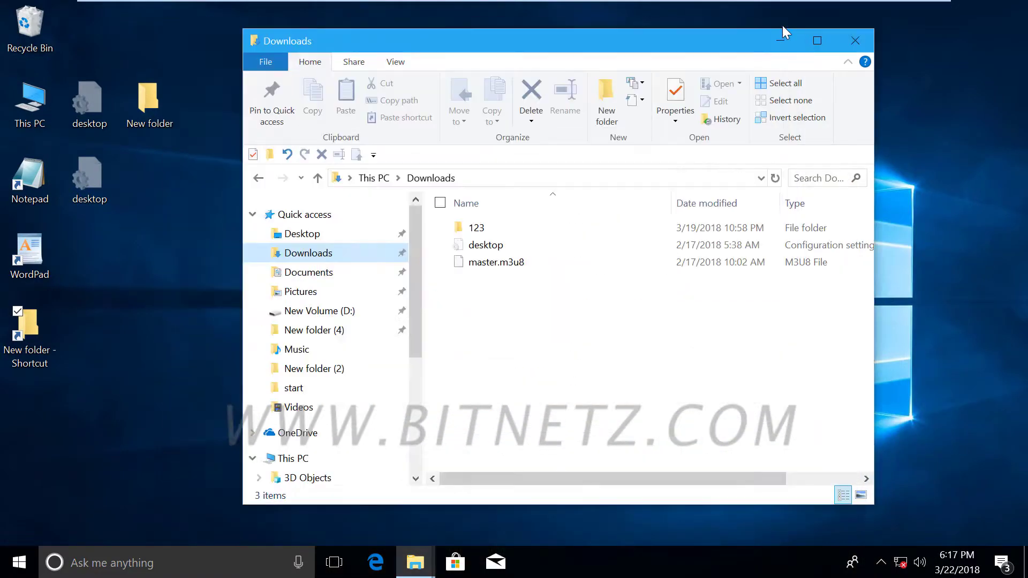
left_click(855, 41)
key("super+r")
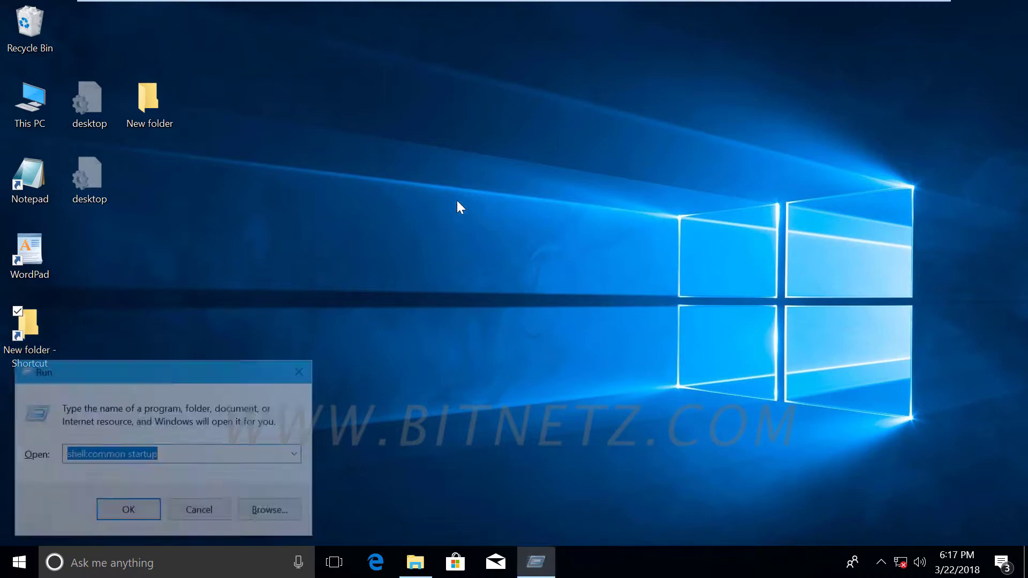
left_click(124, 510)
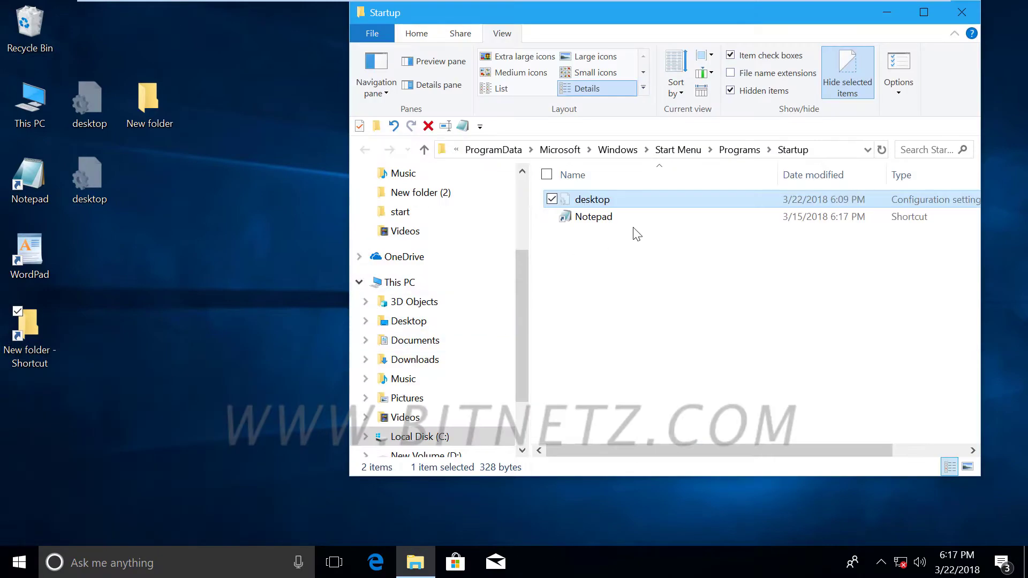
Open the Startup folder's desktop configuration file for editing and examine the shell32.dll reference in its LocalizedResourceName line.
right_click(596, 200)
mouse_move(663, 299)
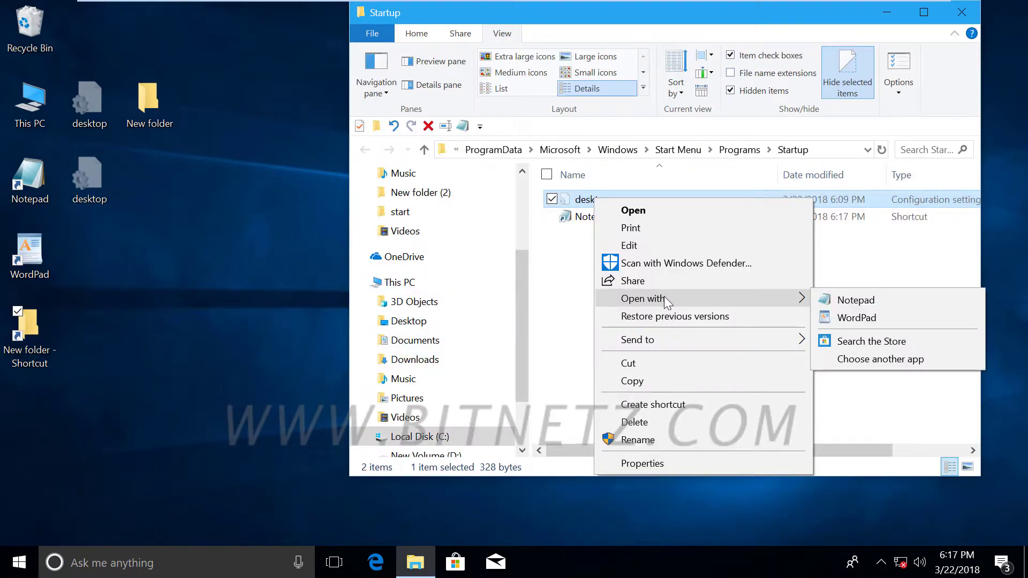
left_click(631, 245)
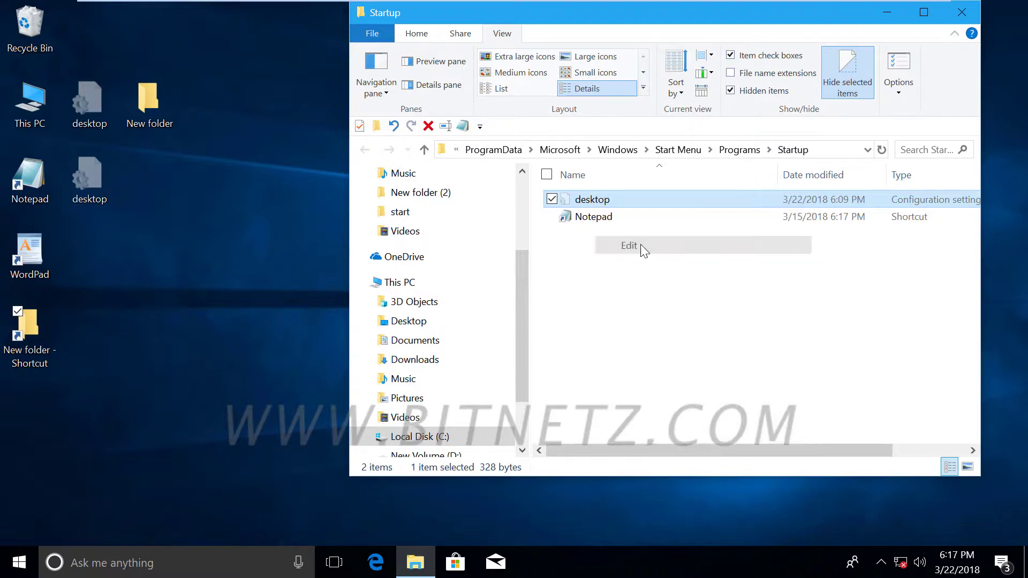
left_click_drag(667, 187, 768, 198)
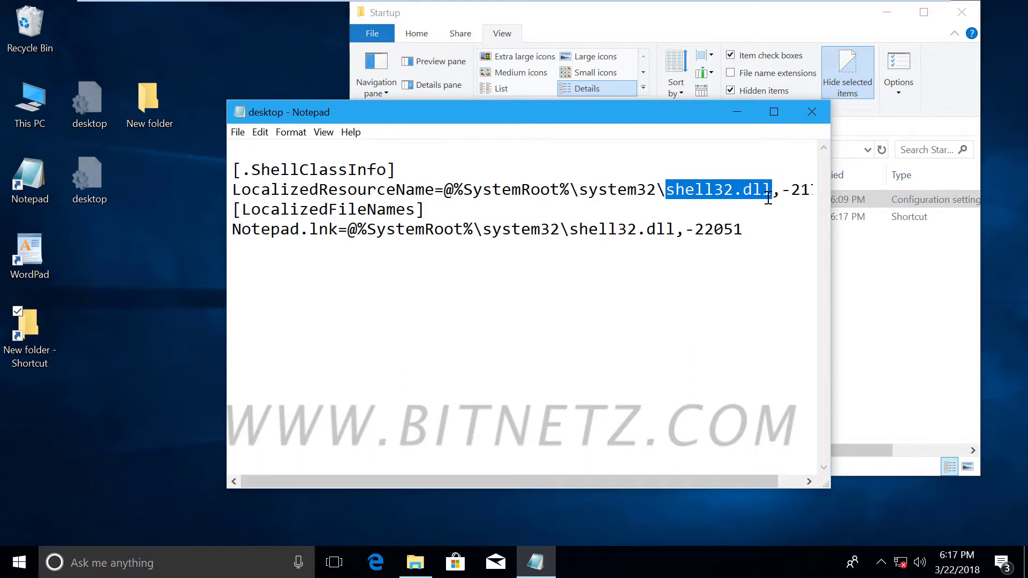
left_click(769, 212)
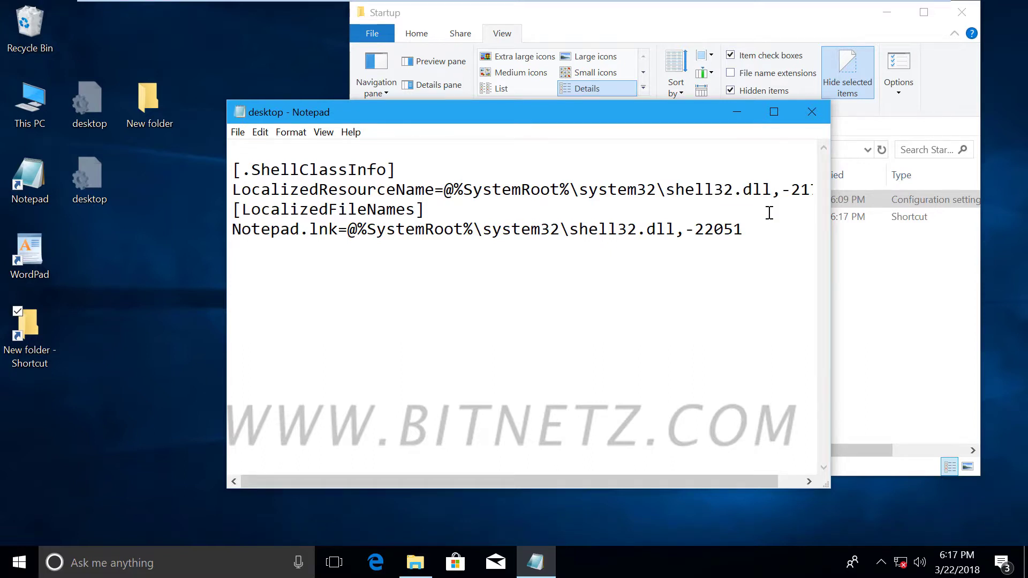